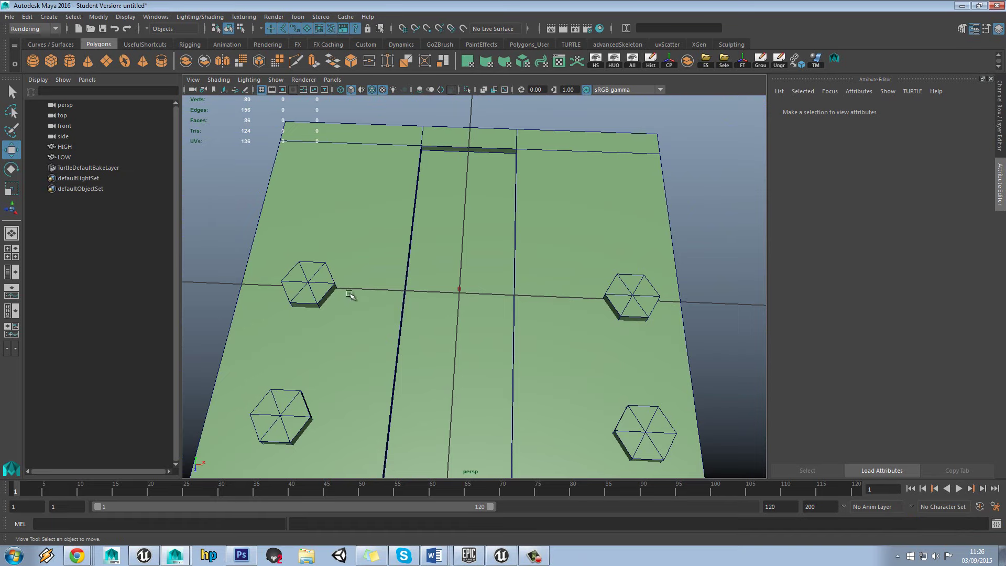
# Step: Examine the bolts and groove of the HIGH mesh in the perspective and top views
pyautogui.scroll(-3, 461, 268)
pyautogui.keyDown('alt'); pyautogui.moveTo(468, 266); pyautogui.dragTo(503, 240); pyautogui.keyUp('alt')
pyautogui.keyDown('alt'); pyautogui.moveTo(637, 236); pyautogui.dragTo(445, 277, button='middle'); pyautogui.keyUp('alt')
pyautogui.scroll(-3, 445, 277)
pyautogui.click(581, 255)
pyautogui.keyDown('alt'); pyautogui.moveTo(492, 270); pyautogui.dragTo(410, 300); pyautogui.keyUp('alt')
pyautogui.click(382, 259)
pyautogui.press('f')
pyautogui.press('space')
pyautogui.press('space')
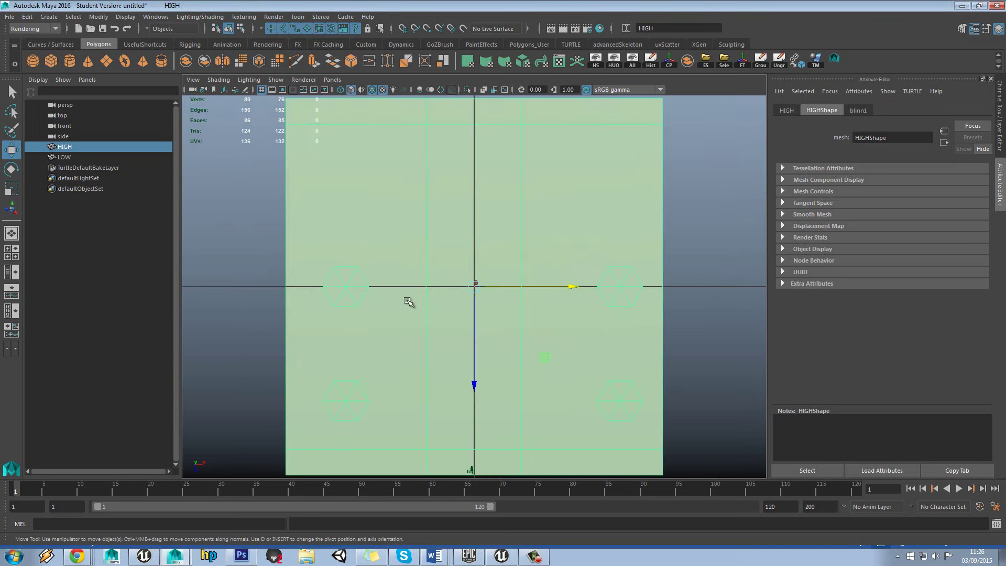
pyautogui.scroll(-3, 418, 299)
pyautogui.click(643, 263)
pyautogui.scroll(1, 643, 263)
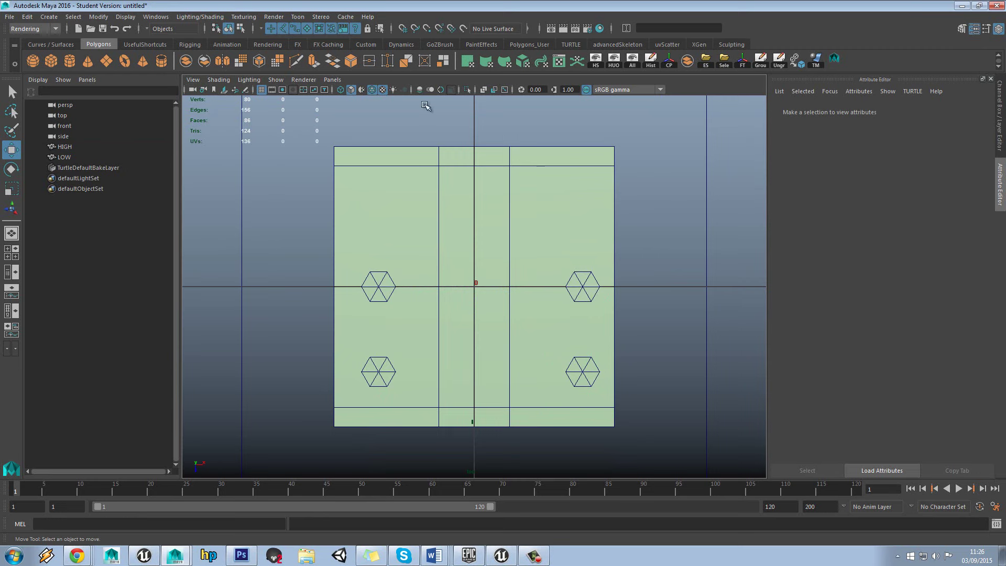
# Step: Toggle the wireframe overlay off and on, and hide the grid in the top view
pyautogui.click(382, 90)
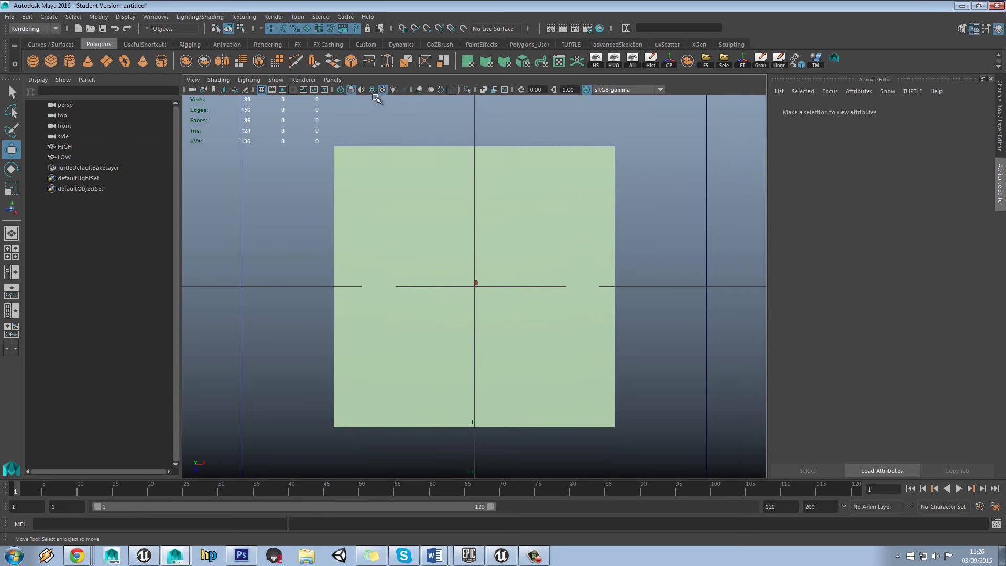
pyautogui.click(382, 90)
pyautogui.click(261, 90)
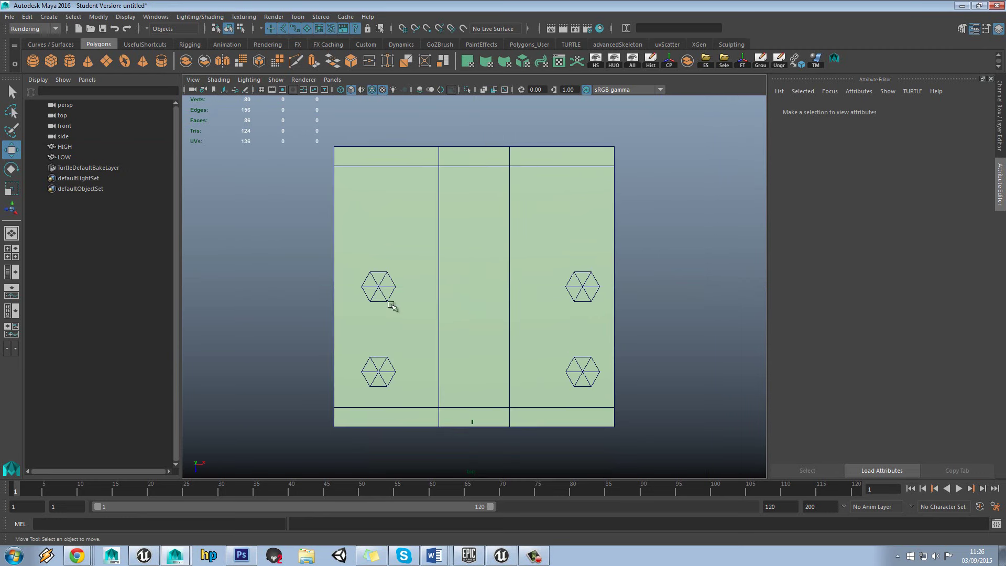
# Step: Inspect the raised bolts of the HIGH mesh and the separate flat plane in the perspective view
pyautogui.click(370, 285)
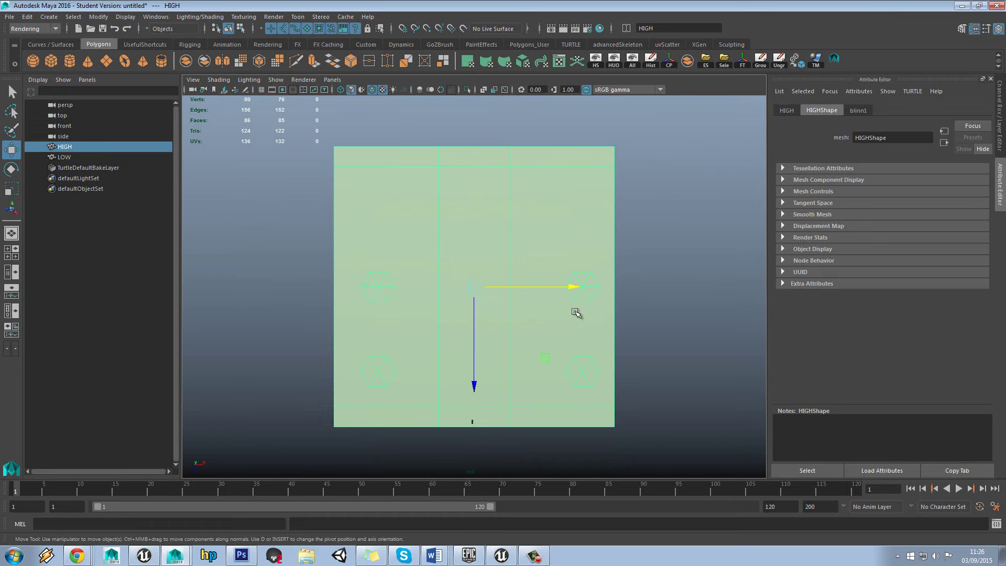
pyautogui.press('space')
pyautogui.moveTo(534, 265); pyautogui.dragTo(577, 227)
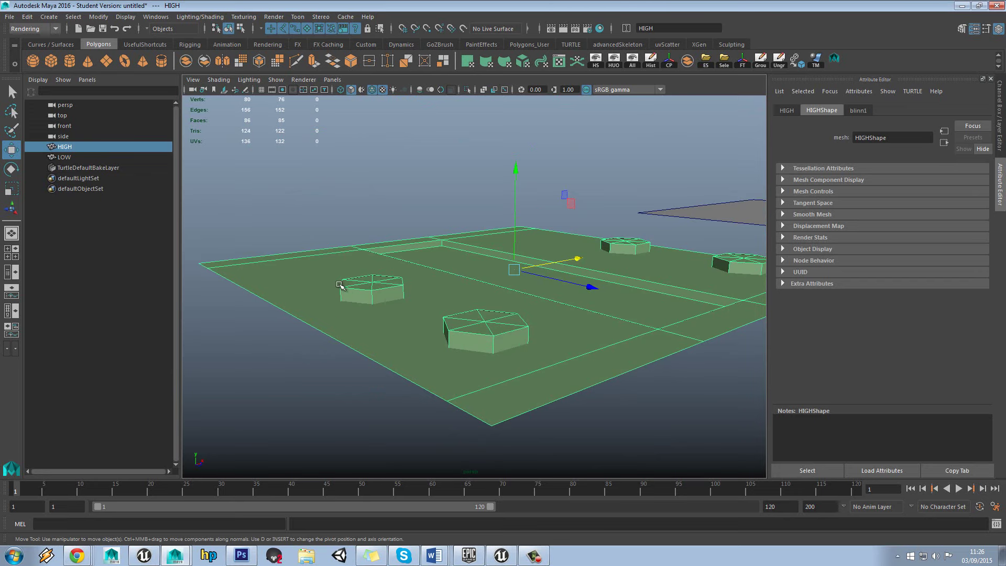
pyautogui.keyDown('alt'); pyautogui.moveTo(500, 269); pyautogui.dragTo(475, 282); pyautogui.keyUp('alt')
pyautogui.scroll(-5, 592, 246)
pyautogui.keyDown('alt'); pyautogui.moveTo(664, 248); pyautogui.dragTo(664, 260); pyautogui.keyUp('alt')
pyautogui.keyDown('alt'); pyautogui.moveTo(663, 257); pyautogui.dragTo(497, 258, button='middle'); pyautogui.keyUp('alt')
# Step: Try moving the LOW plane along X onto the HIGH mesh, and undo the move
pyautogui.click(680, 238)
pyautogui.keyDown('alt'); pyautogui.moveTo(680, 238); pyautogui.dragTo(631, 251); pyautogui.keyUp('alt')
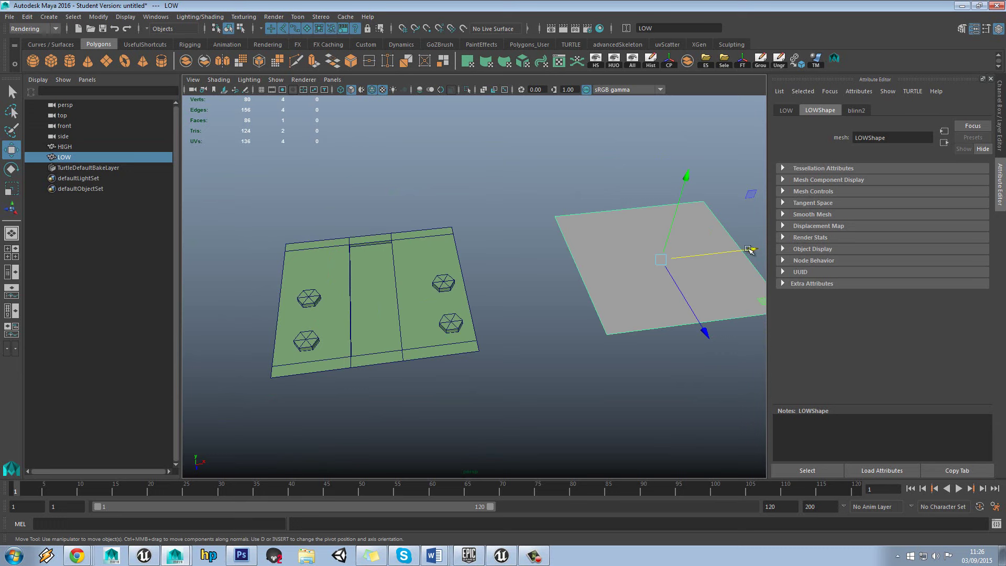
pyautogui.moveTo(750, 250); pyautogui.dragTo(483, 279)
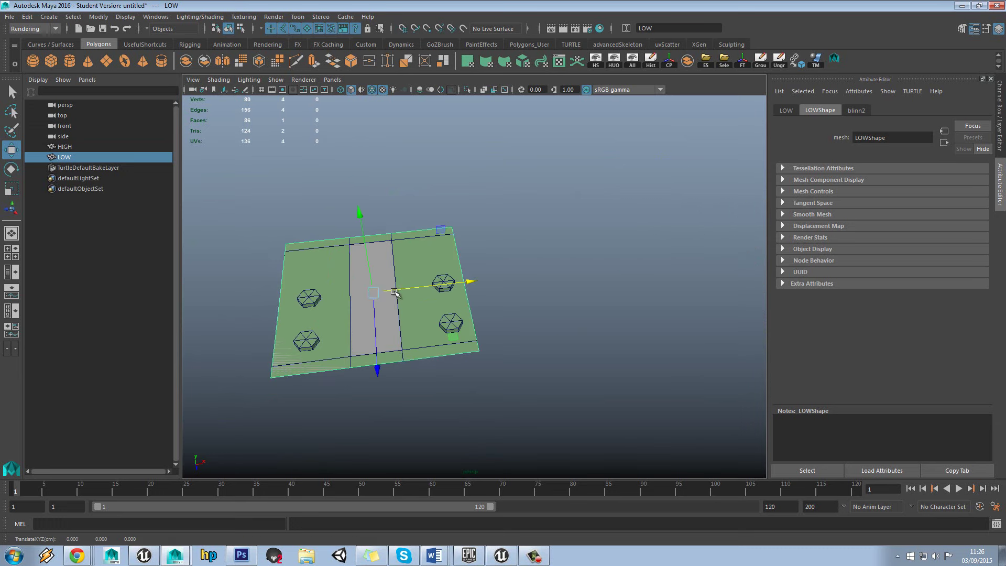
pyautogui.hotkey('ctrl', 'z')
# Step: Show the grid and snap the LOW plane along X to the origin, directly over the HIGH mesh
pyautogui.click(261, 89)
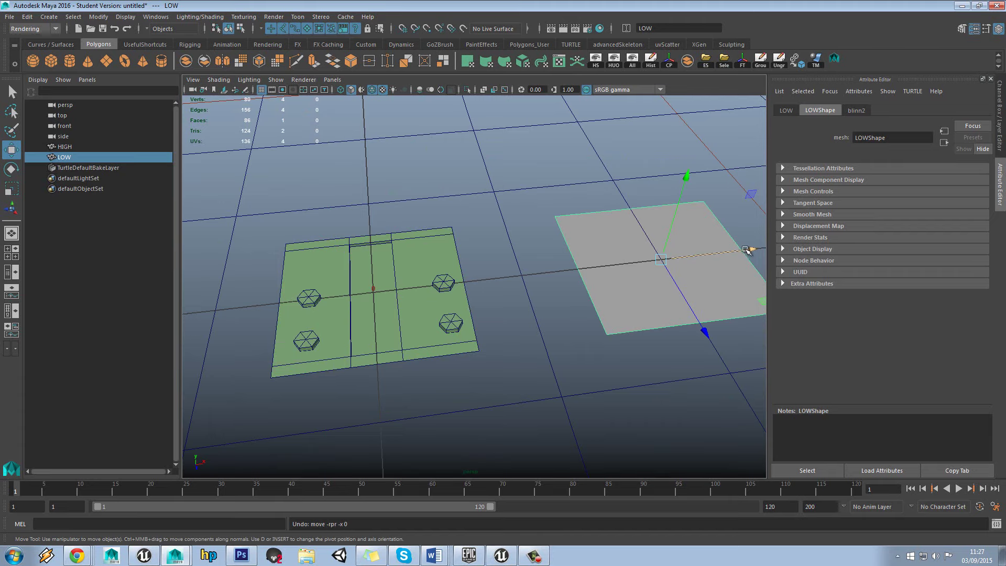
pyautogui.moveTo(750, 250); pyautogui.dragTo(400, 284)
pyautogui.keyDown('alt'); pyautogui.moveTo(400, 284); pyautogui.dragTo(559, 287, button='middle'); pyautogui.keyUp('alt')
pyautogui.keyDown('alt'); pyautogui.moveTo(559, 288); pyautogui.dragTo(570, 327, button='right'); pyautogui.keyUp('alt')
pyautogui.keyDown('alt'); pyautogui.moveTo(571, 327); pyautogui.dragTo(571, 301); pyautogui.keyUp('alt')
pyautogui.keyDown('alt'); pyautogui.moveTo(570, 301); pyautogui.dragTo(542, 293, button='middle'); pyautogui.keyUp('alt')
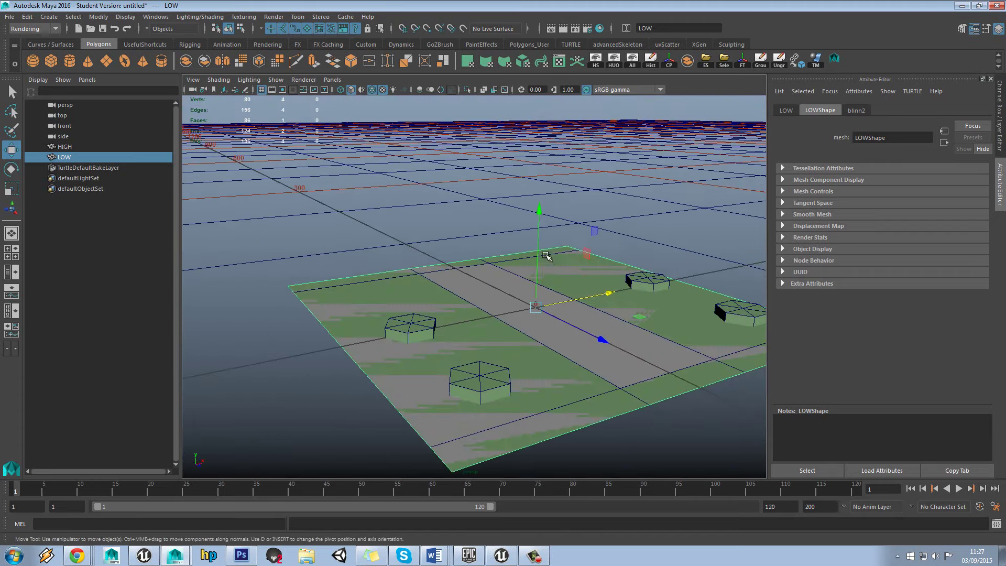
# Step: Raise the LOW plane vertically above the HIGH mesh and inspect the gap between them
pyautogui.moveTo(539, 240); pyautogui.dragTo(465, 258)
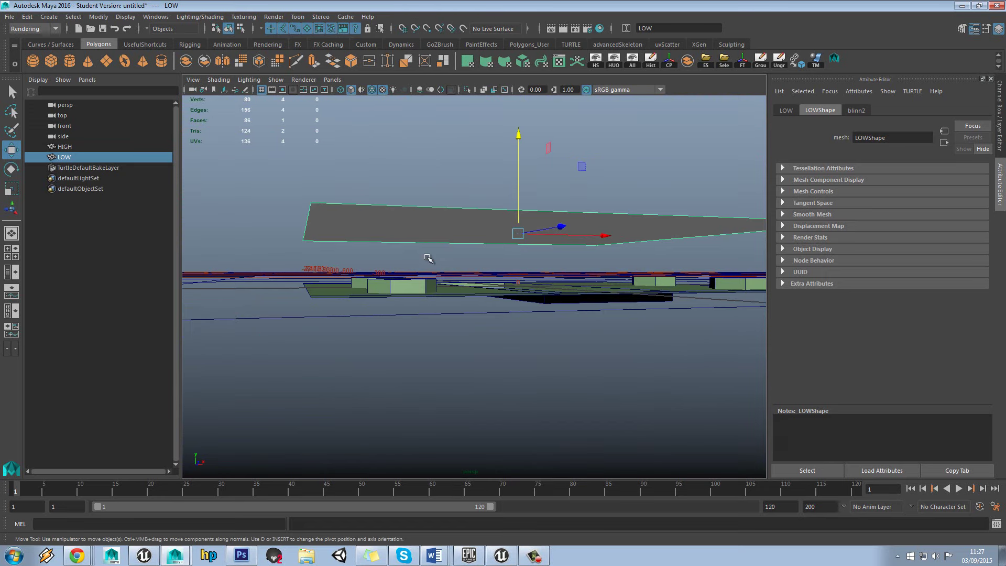
pyautogui.keyDown('alt'); pyautogui.moveTo(427, 258); pyautogui.dragTo(471, 249); pyautogui.keyUp('alt')
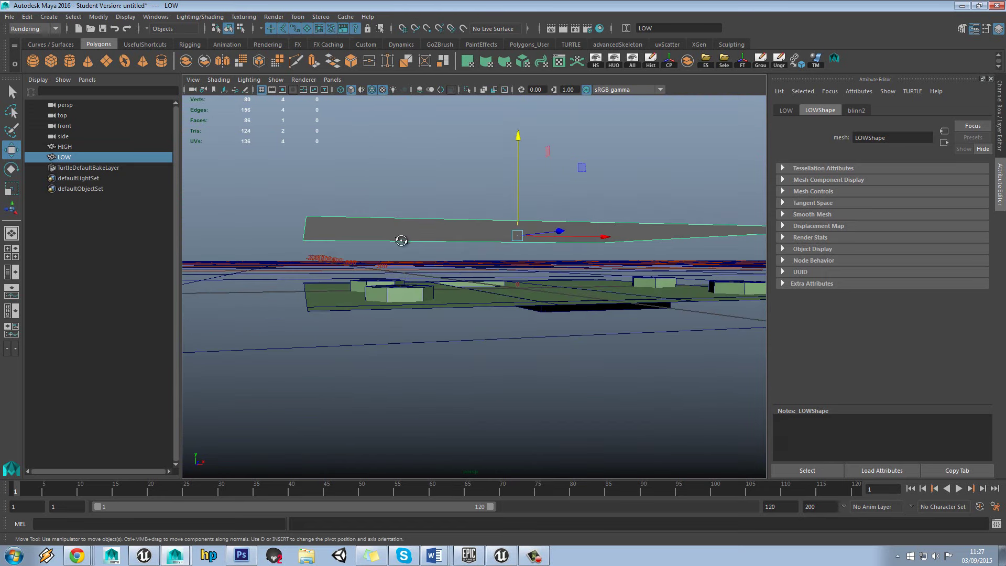
pyautogui.keyDown('alt'); pyautogui.moveTo(401, 240); pyautogui.dragTo(387, 288); pyautogui.keyUp('alt')
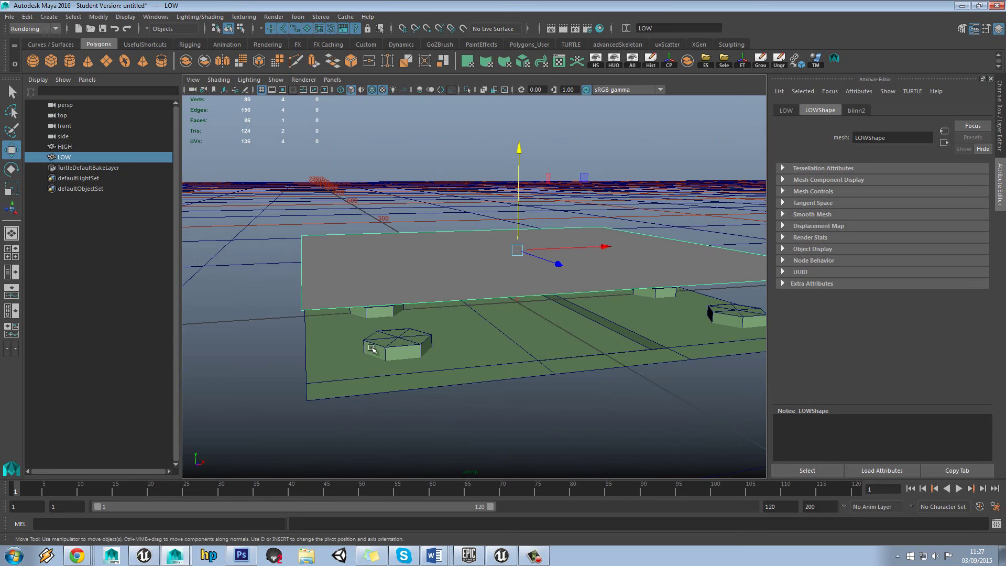
pyautogui.keyDown('alt'); pyautogui.moveTo(350, 359); pyautogui.dragTo(365, 262); pyautogui.keyUp('alt')
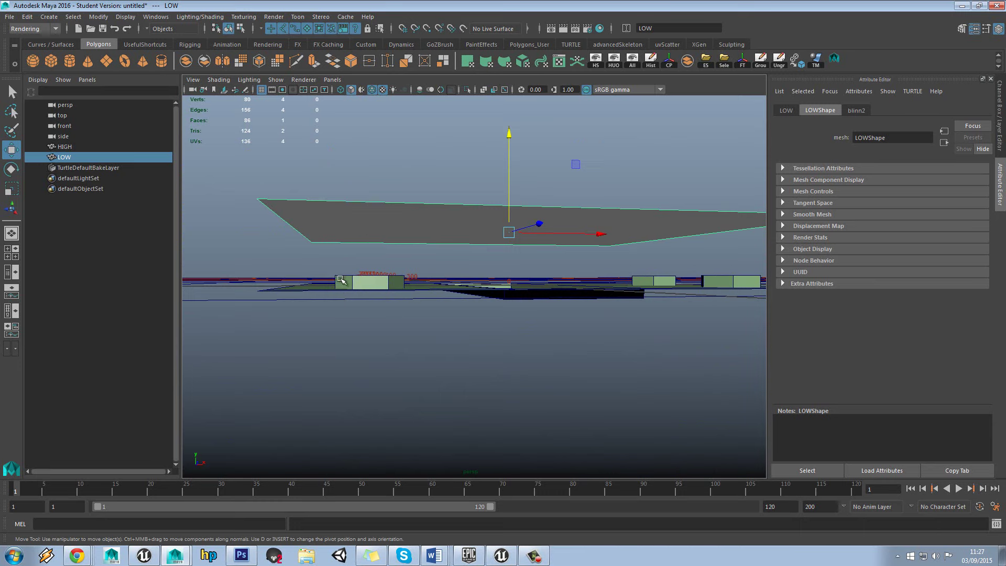
pyautogui.keyDown('alt'); pyautogui.moveTo(332, 280); pyautogui.dragTo(529, 306); pyautogui.keyUp('alt')
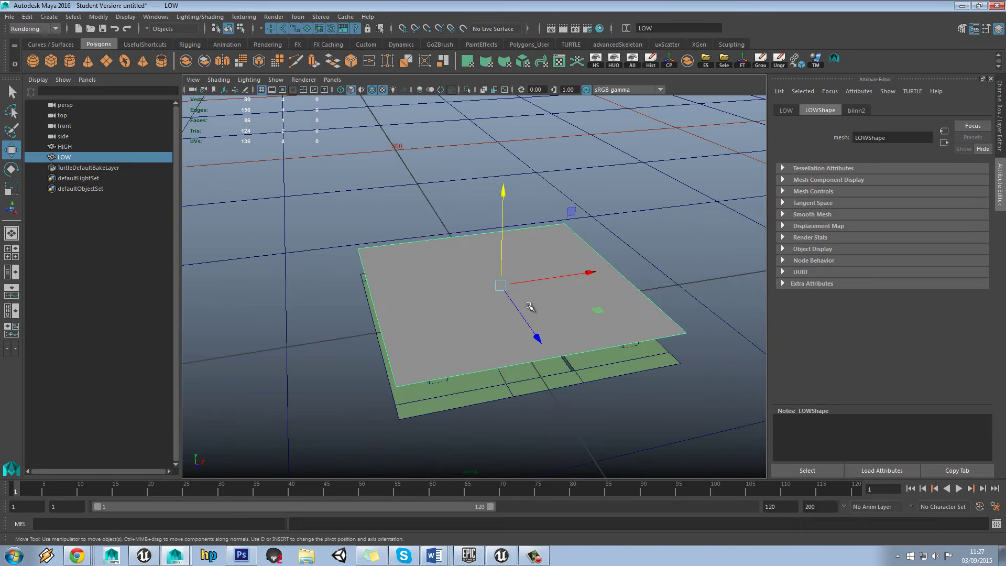
# Step: Undo the last two moves of the LOW plane
pyautogui.hotkey('ctrl', 'z')
pyautogui.hotkey('ctrl', 'z')
pyautogui.keyDown('alt'); pyautogui.moveTo(591, 296); pyautogui.dragTo(481, 315, button='middle'); pyautogui.keyUp('alt')
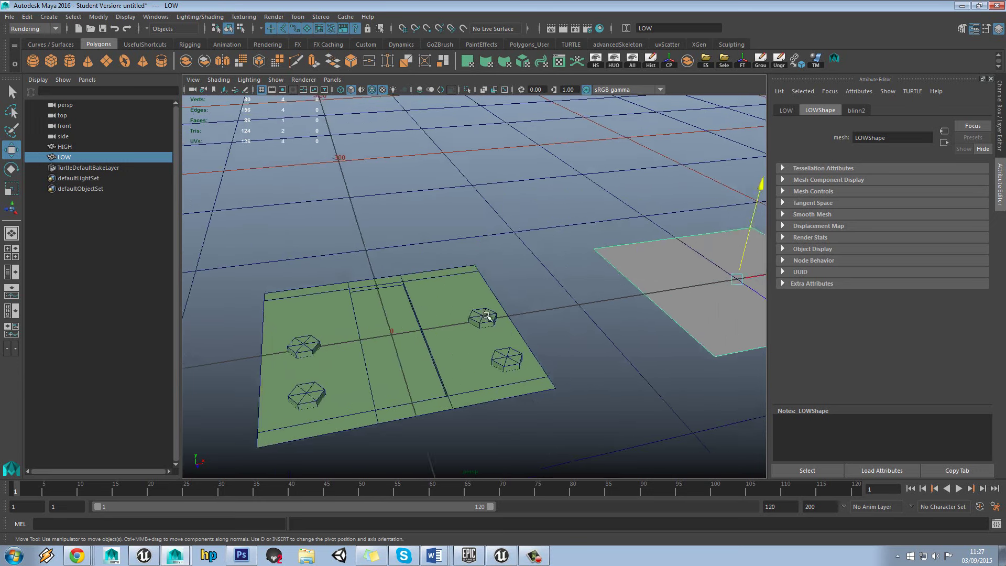
pyautogui.scroll(-3, 481, 316)
pyautogui.keyDown('alt'); pyautogui.moveTo(487, 315); pyautogui.dragTo(514, 325); pyautogui.keyUp('alt')
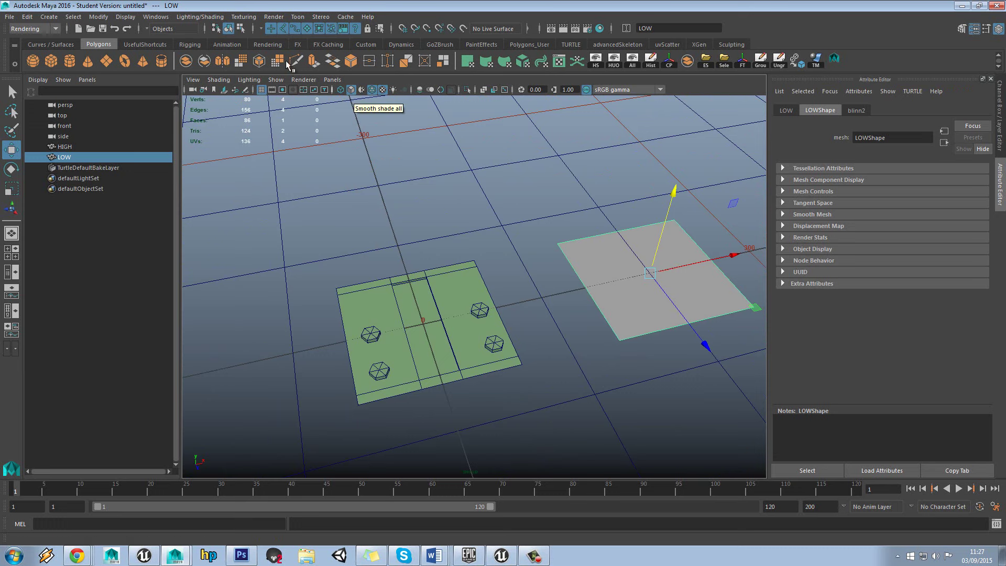
# Step: Open Transfer Maps and add the LOW plane as the target mesh
pyautogui.click(206, 17)
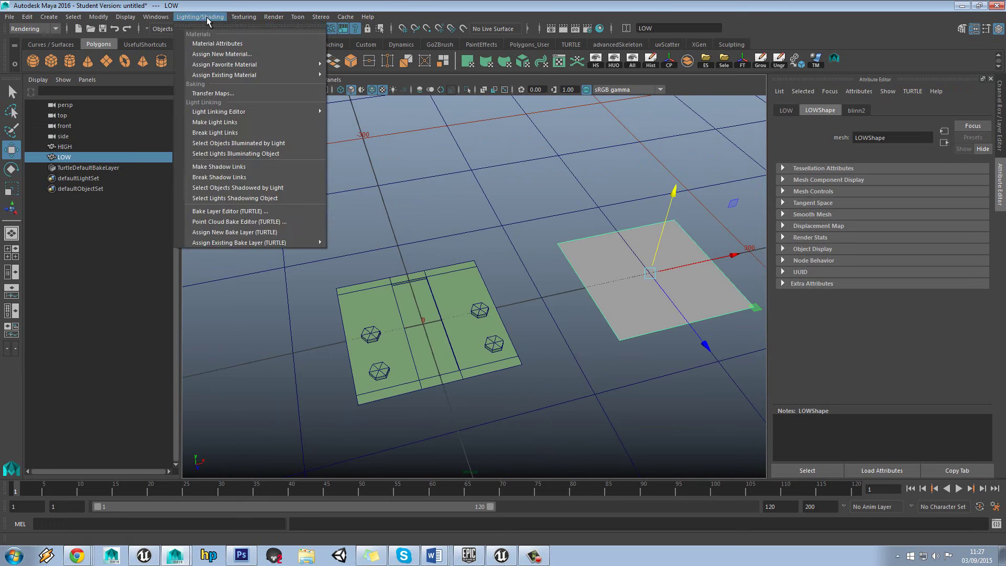
pyautogui.click(215, 93)
pyautogui.moveTo(744, 249); pyautogui.dragTo(817, 194)
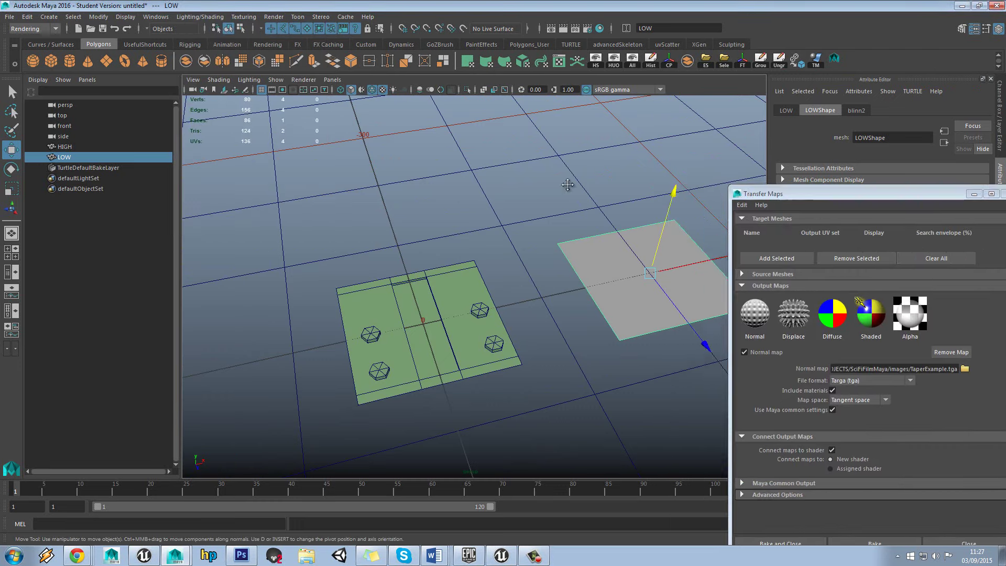
pyautogui.keyDown('alt'); pyautogui.moveTo(639, 210); pyautogui.dragTo(565, 195, button='middle'); pyautogui.keyUp('alt')
pyautogui.click(776, 258)
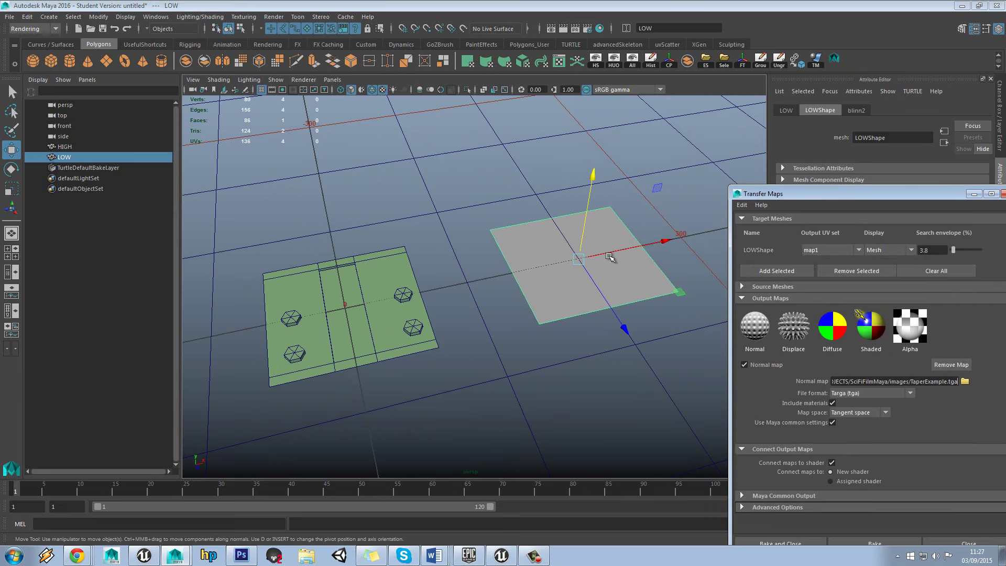
# Step: Add the HIGH mesh as the source mesh for the map transfer
pyautogui.click(763, 287)
pyautogui.click(377, 326)
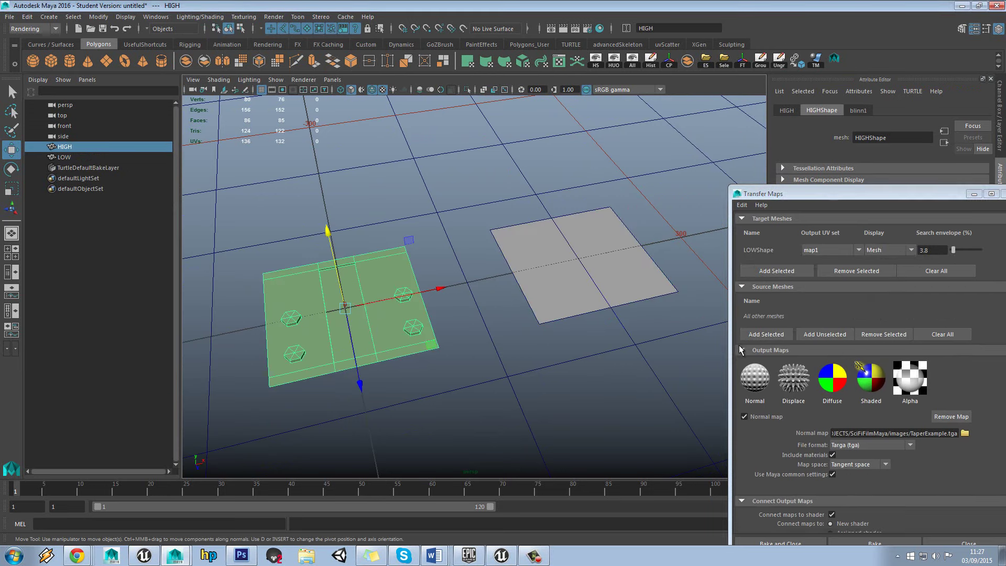
pyautogui.click(766, 334)
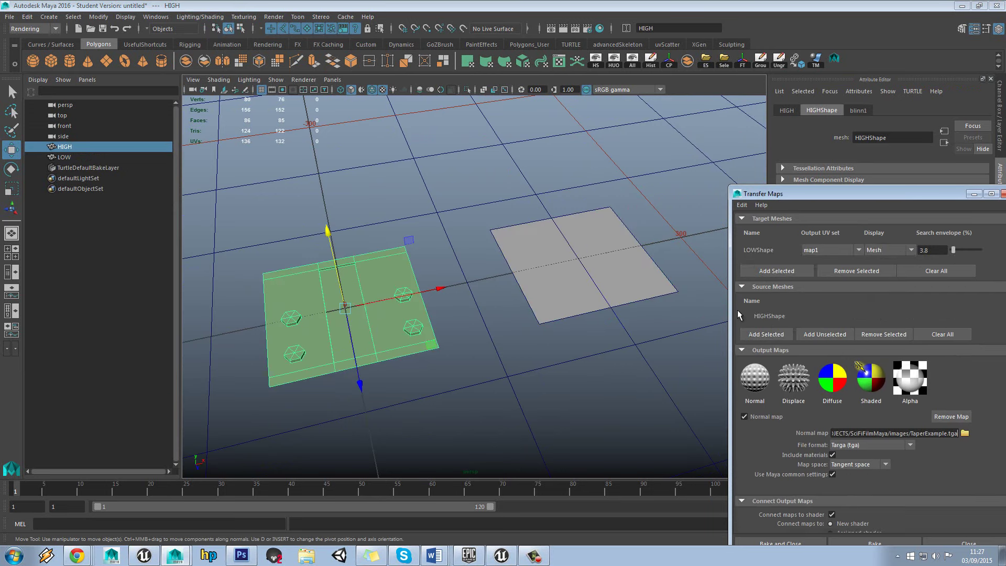
# Step: Move the LOW plane along X to the origin so it overlaps the HIGH mesh
pyautogui.click(573, 263)
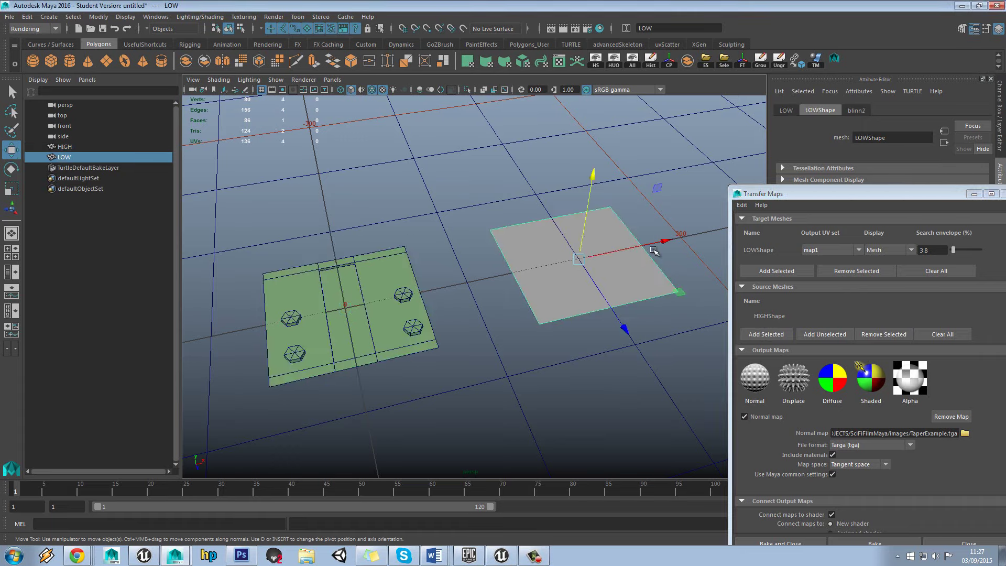
pyautogui.moveTo(653, 251); pyautogui.dragTo(436, 289)
pyautogui.keyDown('alt'); pyautogui.moveTo(367, 282); pyautogui.dragTo(490, 275, button='middle'); pyautogui.keyUp('alt')
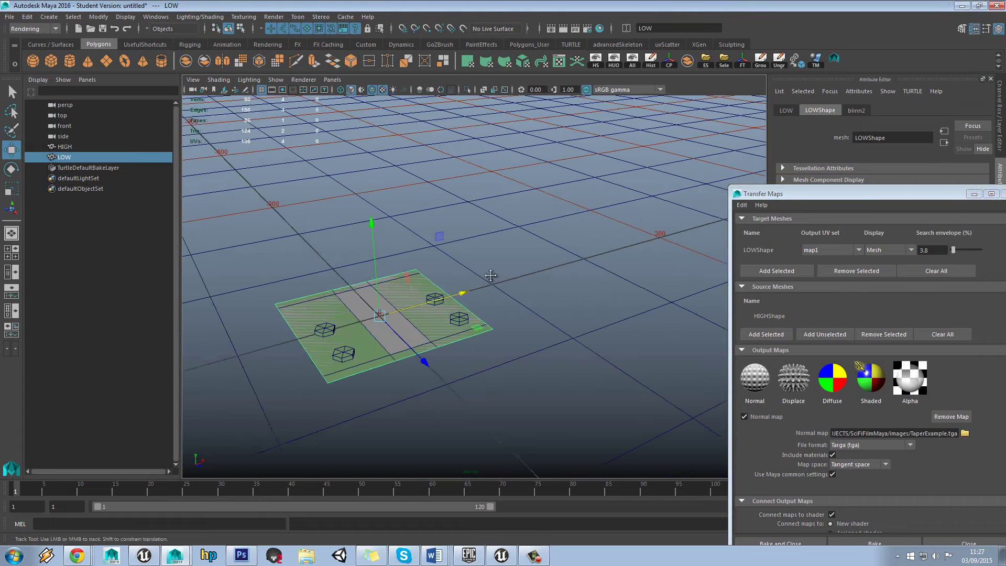
pyautogui.scroll(5, 490, 275)
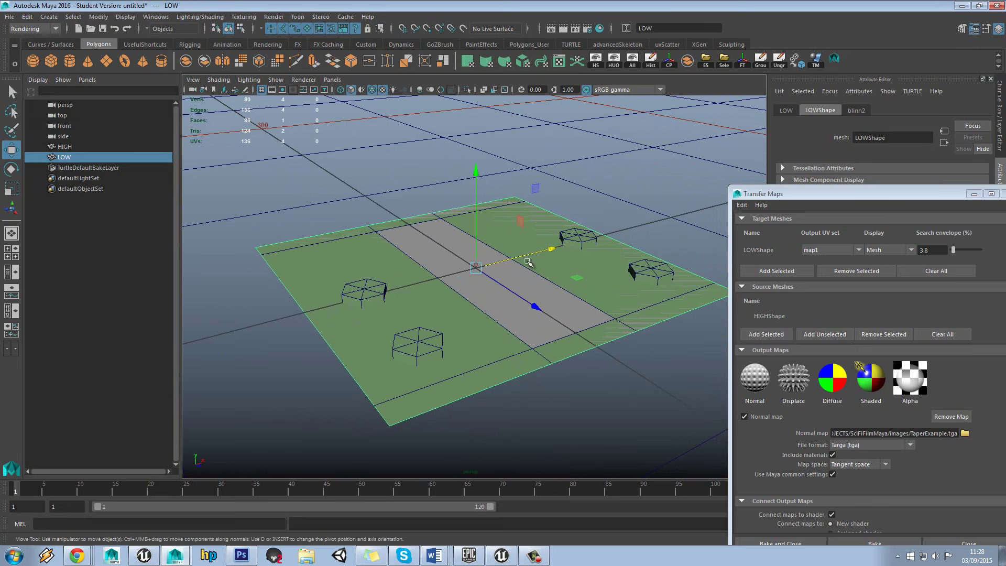
pyautogui.keyDown('alt'); pyautogui.moveTo(470, 272); pyautogui.dragTo(469, 274); pyautogui.keyUp('alt')
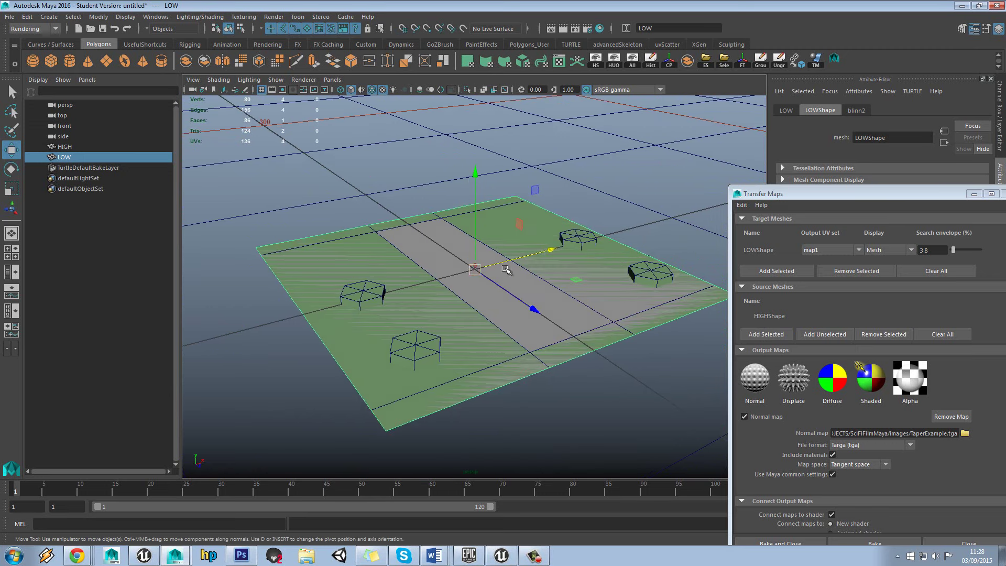
# Step: Set the target mesh's display to Both to show the mesh together with its search envelope
pyautogui.click(877, 249)
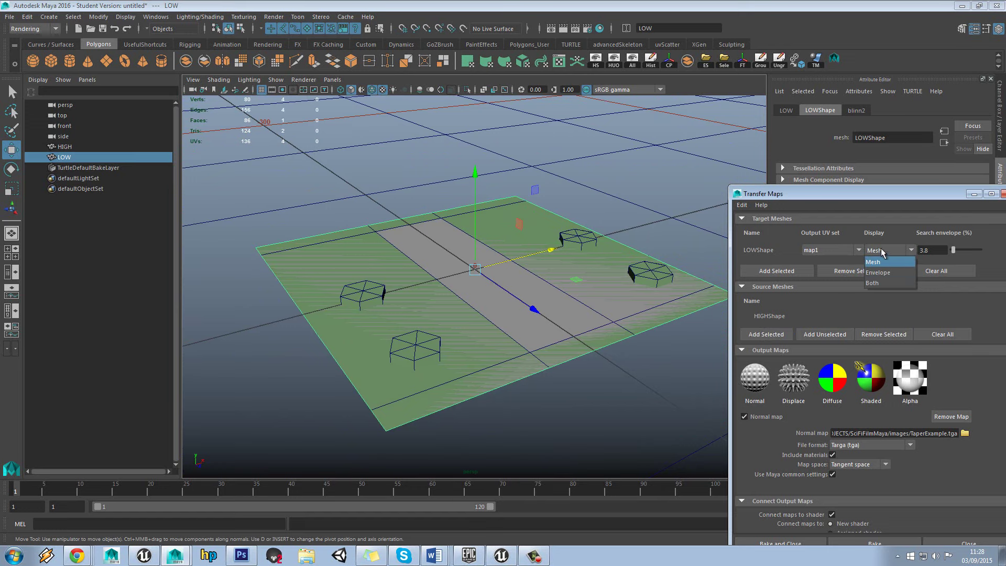
pyautogui.click(877, 284)
pyautogui.keyDown('alt'); pyautogui.moveTo(569, 278); pyautogui.dragTo(571, 265); pyautogui.keyUp('alt')
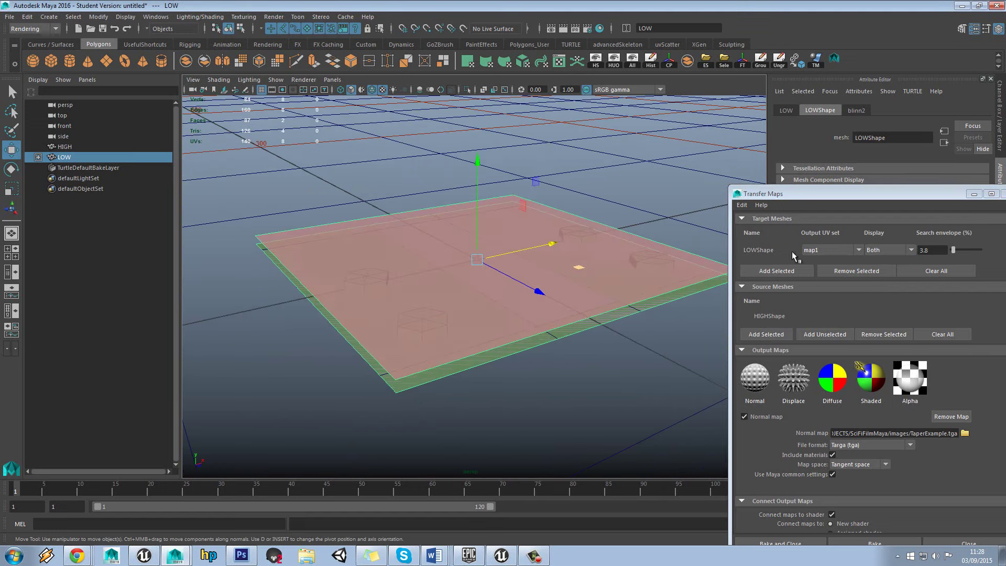
# Step: Try search envelope values of 1.9, 2.5 and 3 %, and set the envelope to 3.8 % to enclose the bolts
pyautogui.moveTo(953, 249); pyautogui.dragTo(952, 255)
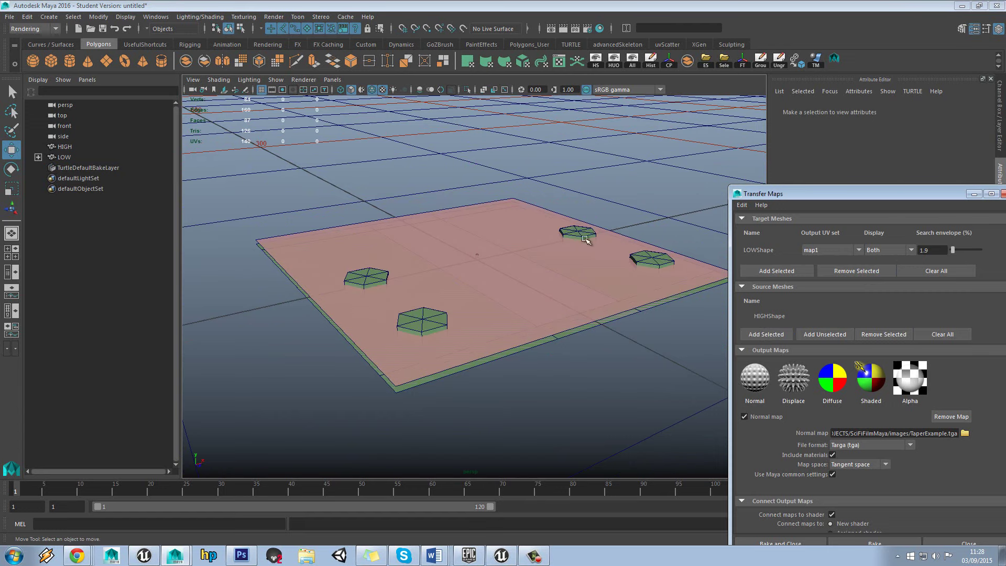
pyautogui.keyDown('alt'); pyautogui.moveTo(566, 231); pyautogui.dragTo(572, 237); pyautogui.keyUp('alt')
pyautogui.doubleClick(933, 250)
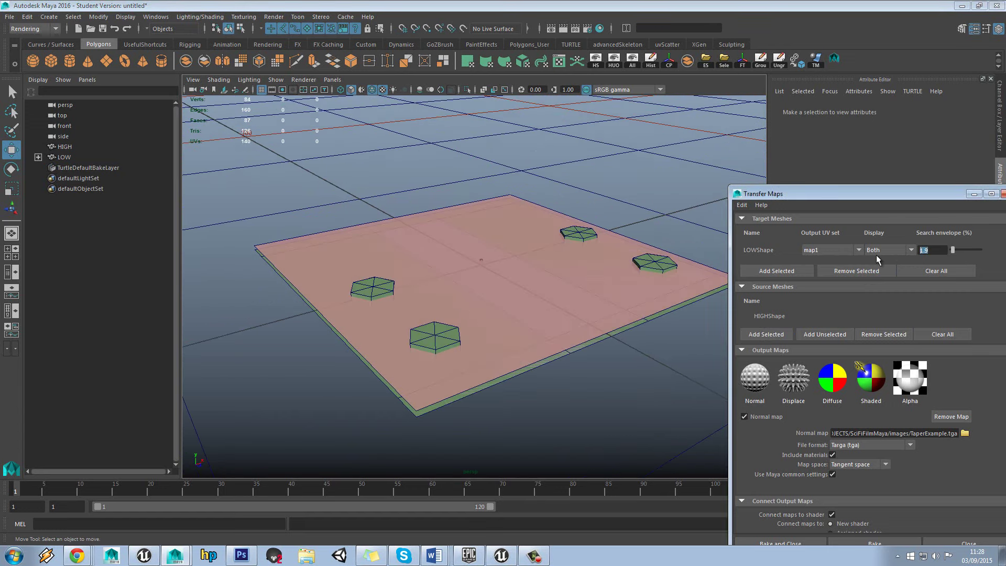
pyautogui.write('2.5')
pyautogui.press('Return')
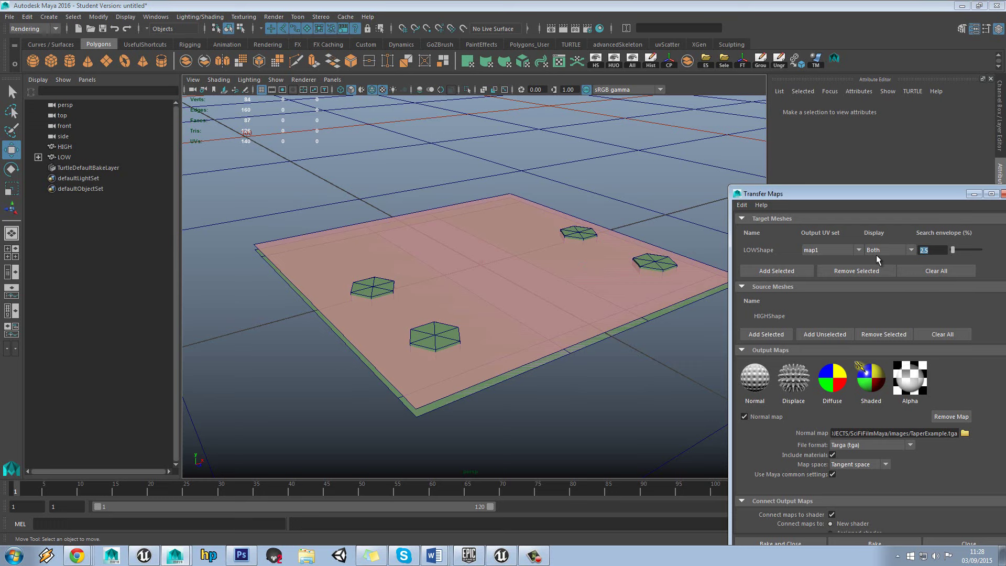
pyautogui.write('3')
pyautogui.press('Return')
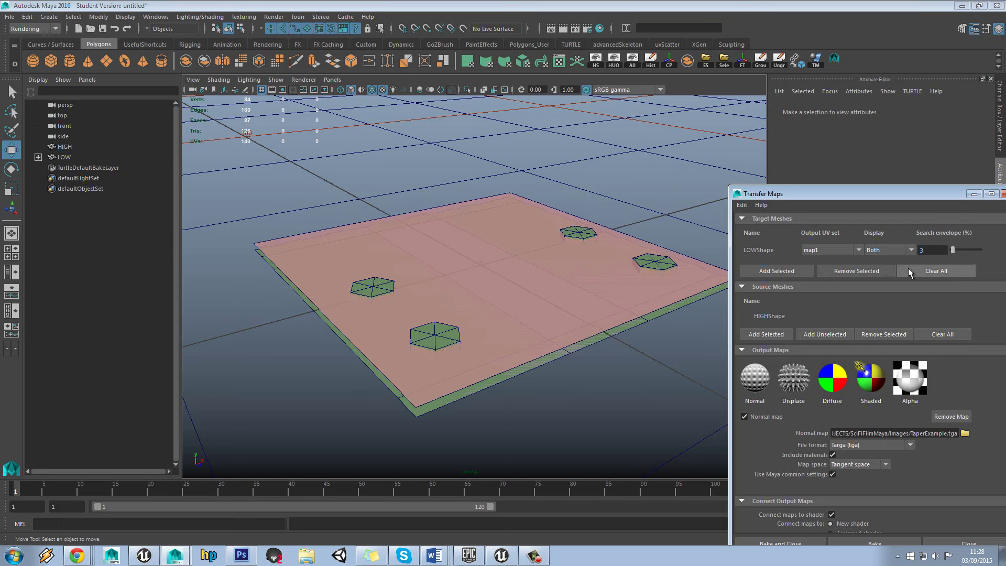
pyautogui.press('Return')
pyautogui.moveTo(658, 258)
pyautogui.keyDown('alt'); pyautogui.mouseDown()
pyautogui.moveTo(635, 281)
pyautogui.moveTo(631, 248)
pyautogui.moveTo(644, 243)
pyautogui.moveTo(641, 258)
pyautogui.mouseUp(); pyautogui.keyUp('alt')
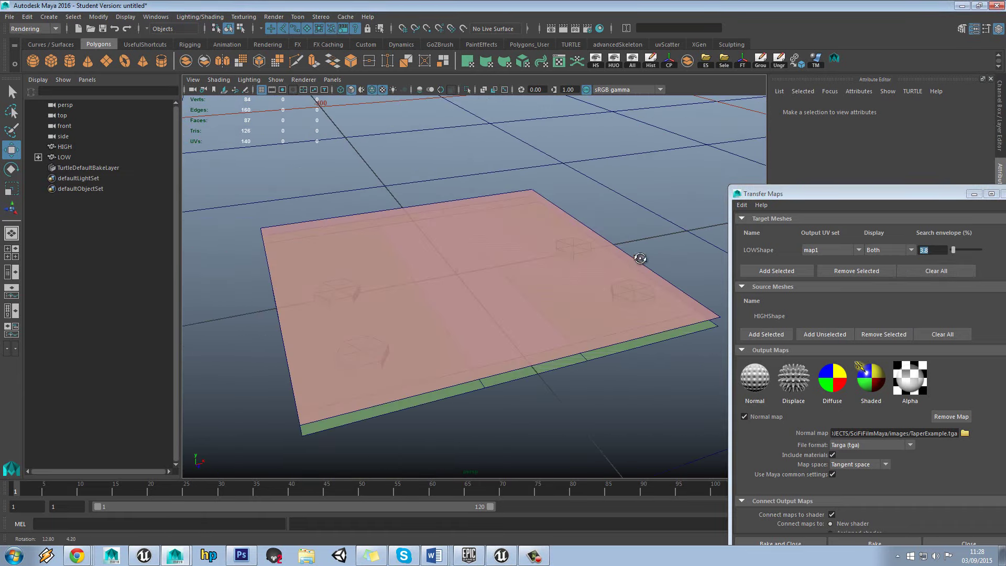
# Step: Move the Transfer Maps window fully into view and set the target mesh's display to Mesh
pyautogui.moveTo(906, 198); pyautogui.dragTo(863, 80)
pyautogui.keyDown('alt'); pyautogui.moveTo(547, 245); pyautogui.dragTo(500, 234); pyautogui.keyUp('alt')
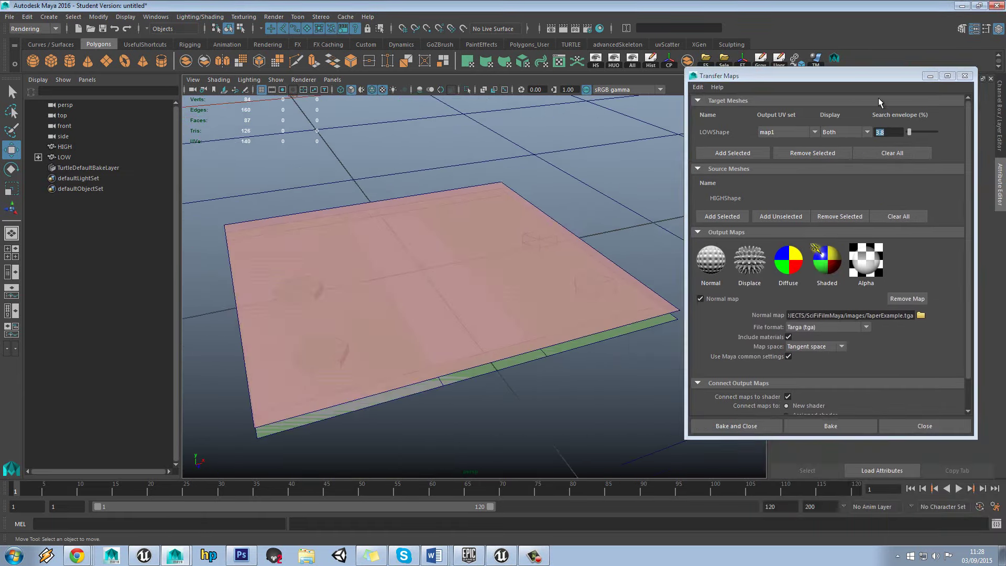
pyautogui.click(853, 133)
pyautogui.click(841, 144)
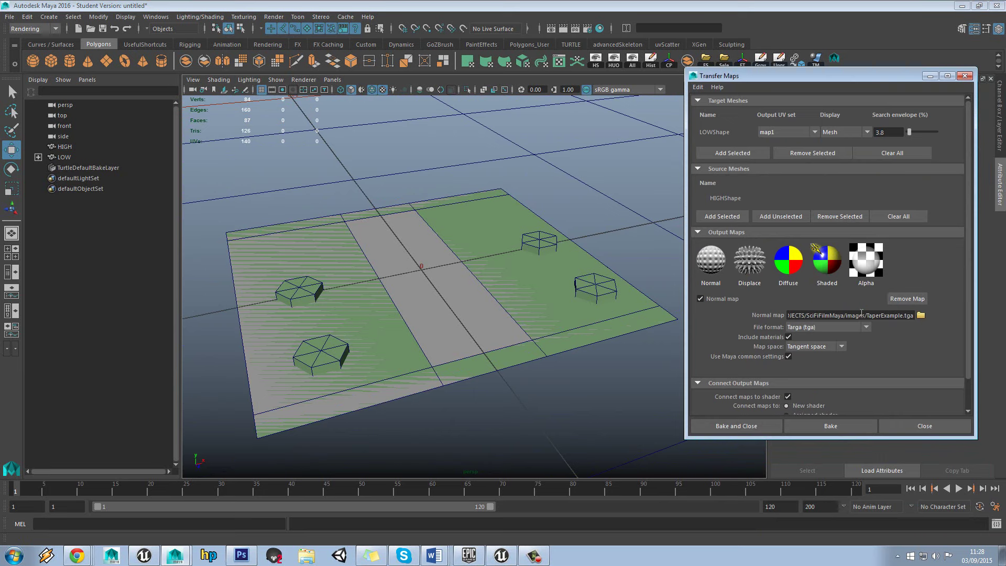
# Step: Check the normal map's output file TaperExample.tga and choose Tangent space as its map space
pyautogui.moveTo(858, 315); pyautogui.dragTo(914, 315)
pyautogui.click(905, 314)
pyautogui.scroll(-2, 893, 334)
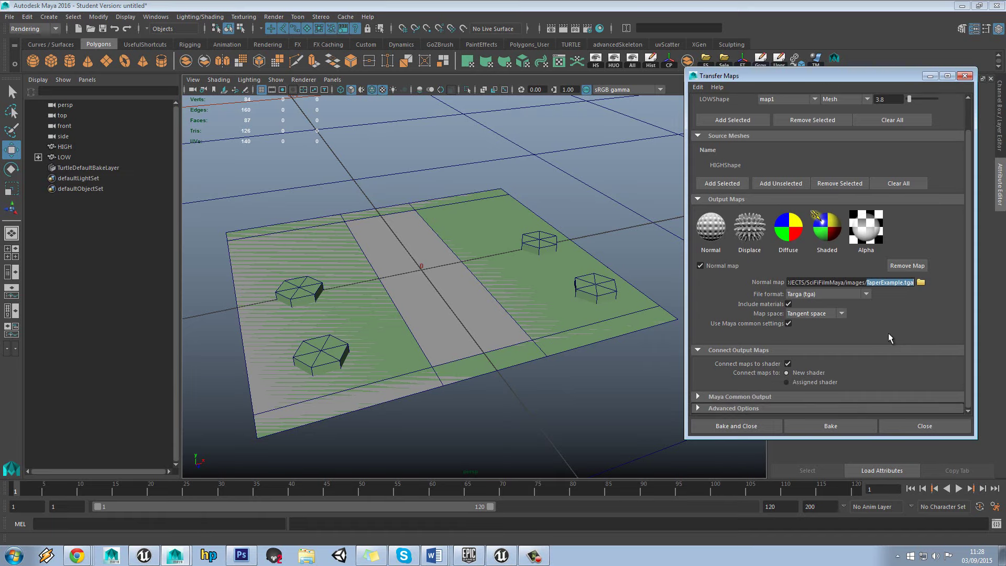
pyautogui.click(833, 314)
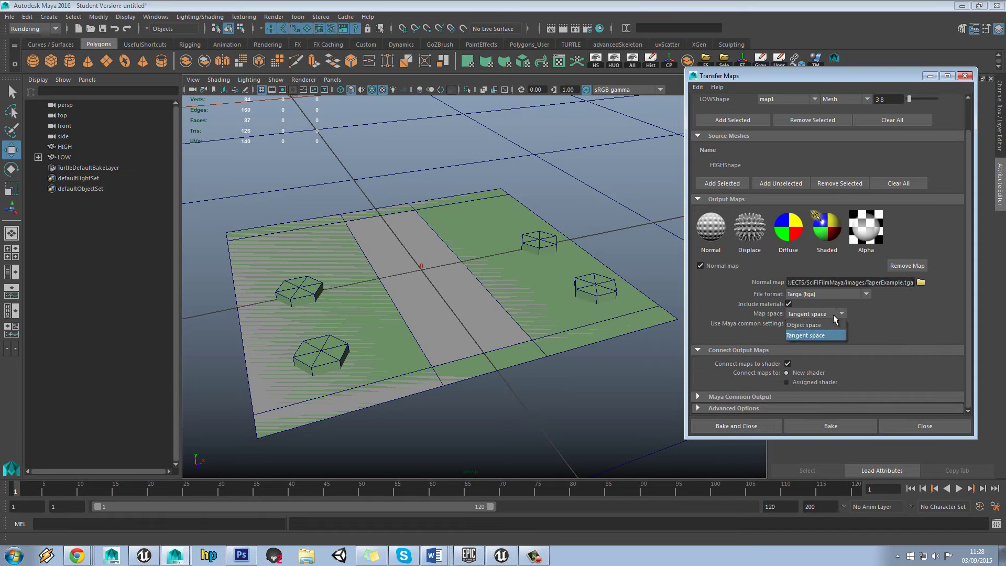
pyautogui.click(809, 338)
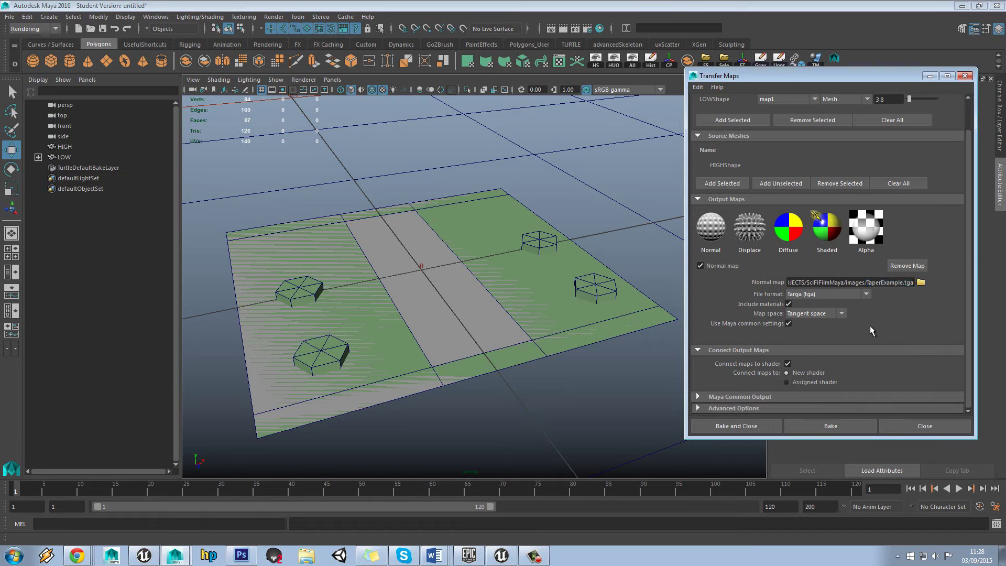
# Step: Expand the Maya Common Output settings and bake the normal map from HIGH onto LOW
pyautogui.click(746, 395)
pyautogui.scroll(-5, 800, 367)
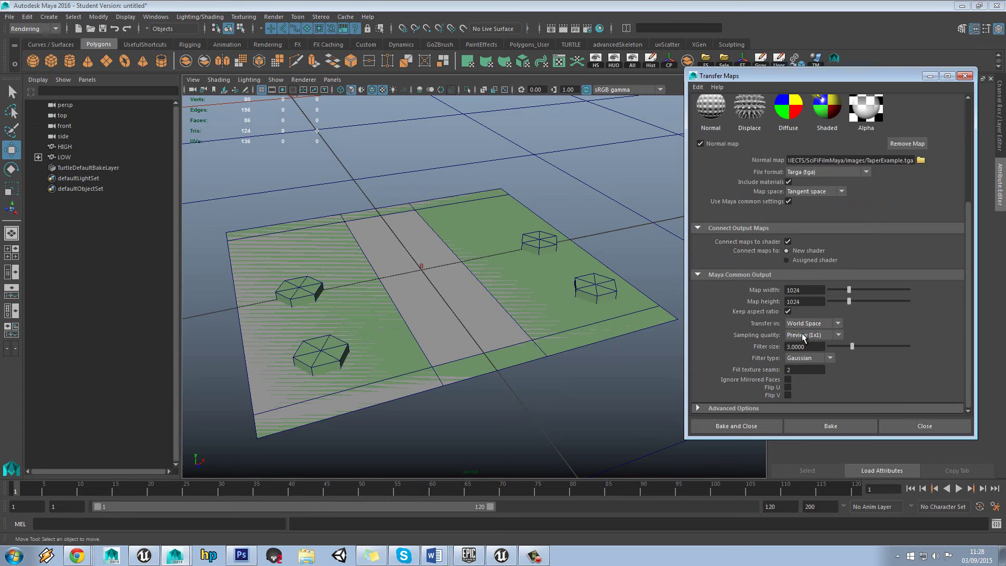
pyautogui.keyDown('alt'); pyautogui.moveTo(482, 279); pyautogui.dragTo(484, 283); pyautogui.keyUp('alt')
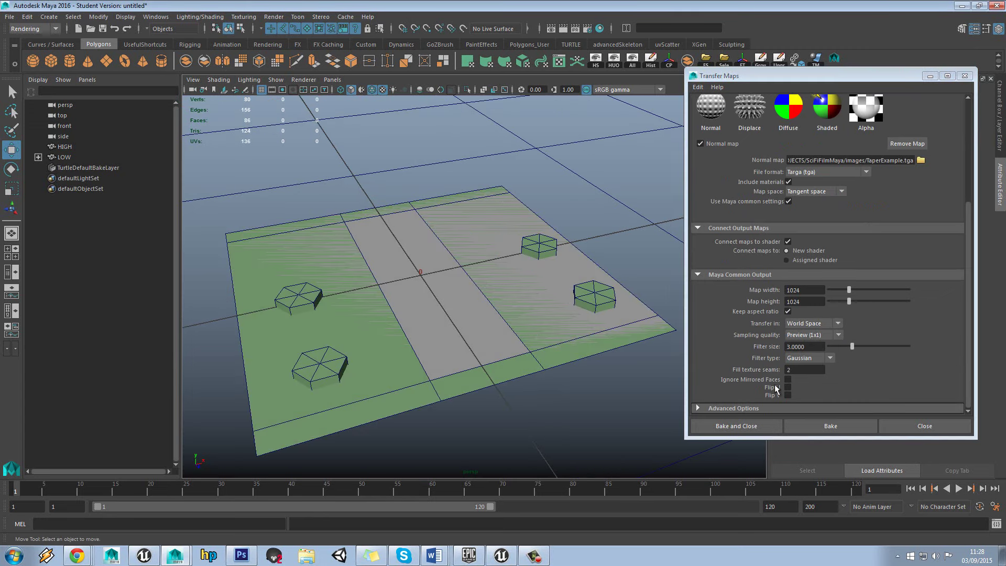
pyautogui.click(846, 425)
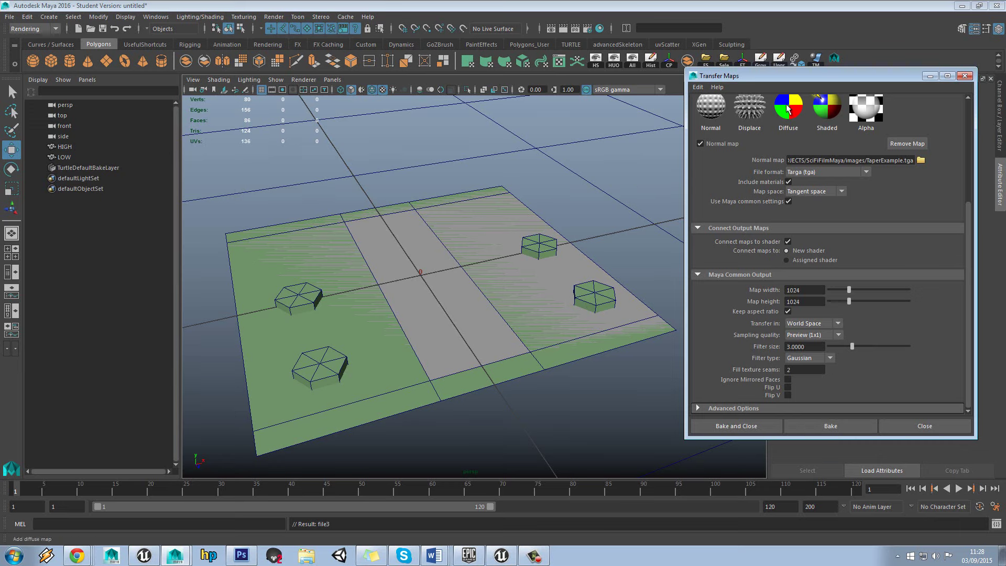
# Step: Move the Transfer Maps window clear of the Attribute Editor and select the LOW plane
pyautogui.moveTo(790, 80); pyautogui.dragTo(807, 370)
pyautogui.click(64, 158)
pyautogui.press('f')
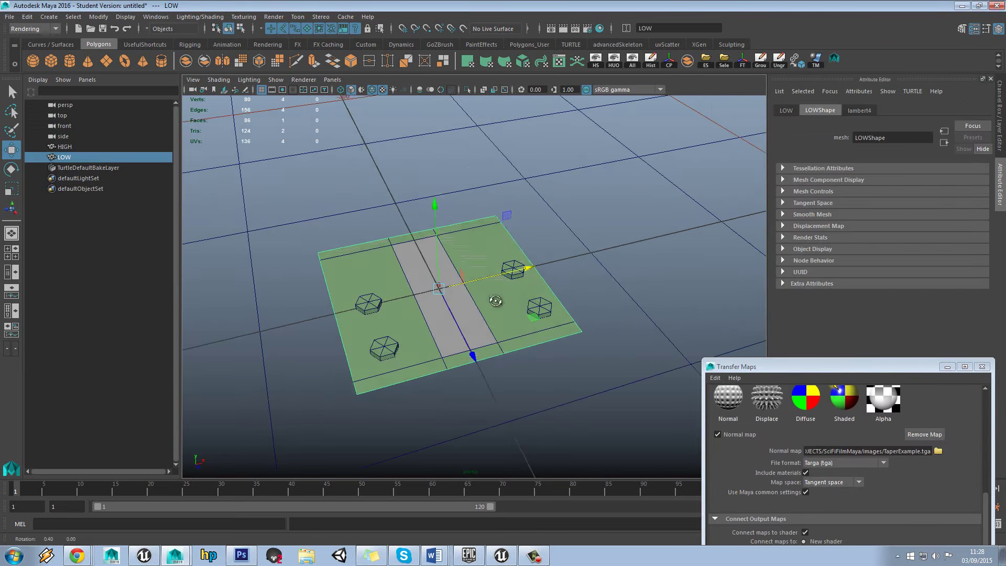
pyautogui.click(65, 147)
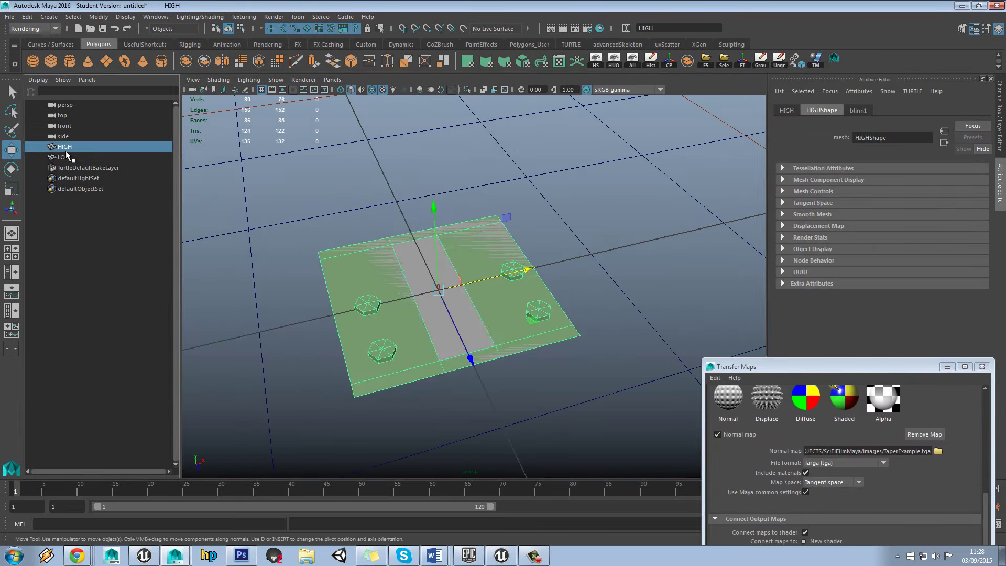
pyautogui.click(67, 157)
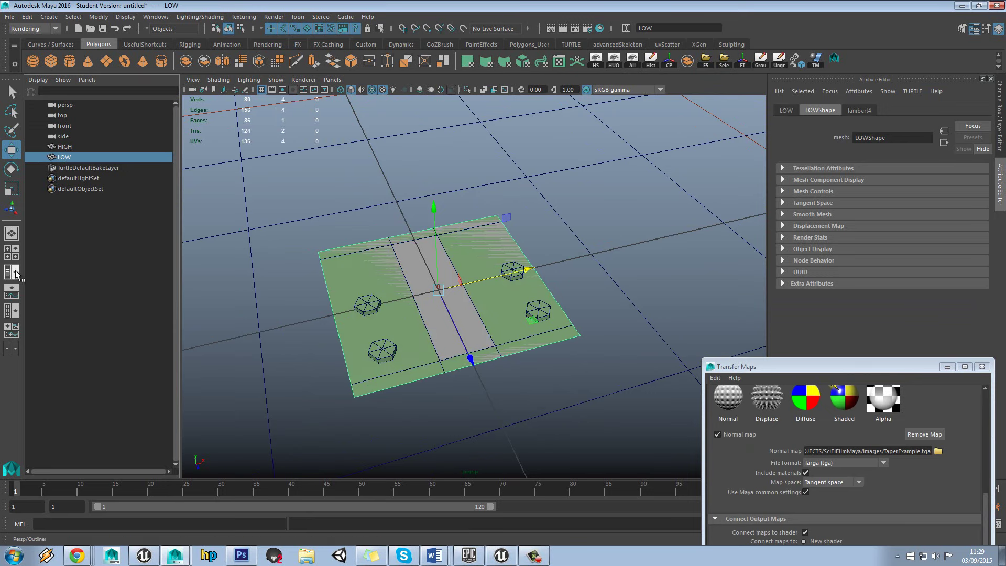
pyautogui.click(11, 234)
pyautogui.click(13, 273)
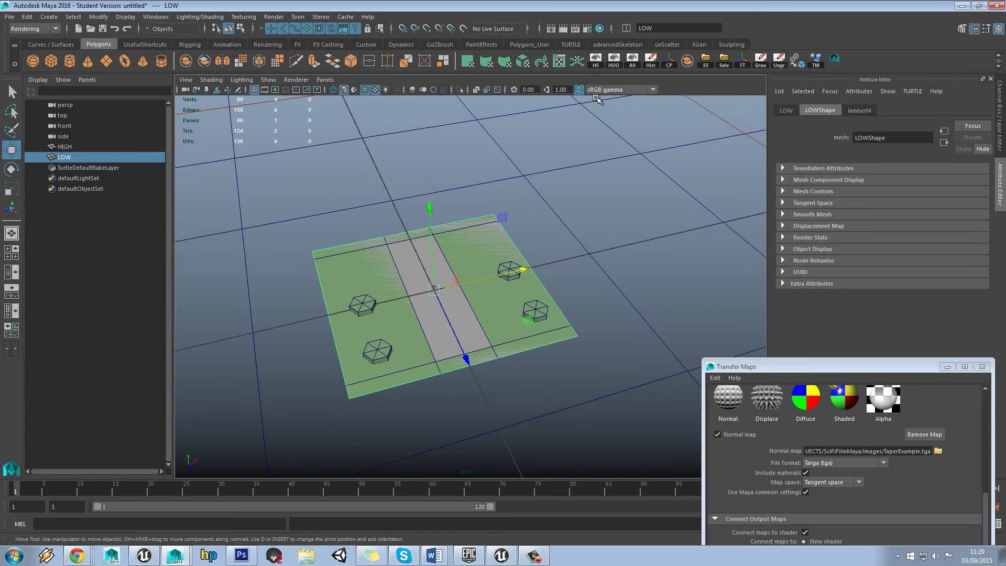
# Step: Hide all unselected objects to isolate the LOW plane and inspect its baked surface
pyautogui.click(613, 59)
pyautogui.keyDown('alt'); pyautogui.moveTo(586, 172); pyautogui.dragTo(568, 183); pyautogui.keyUp('alt')
pyautogui.scroll(4, 568, 184)
pyautogui.keyDown('alt'); pyautogui.moveTo(427, 211); pyautogui.dragTo(449, 238); pyautogui.keyUp('alt')
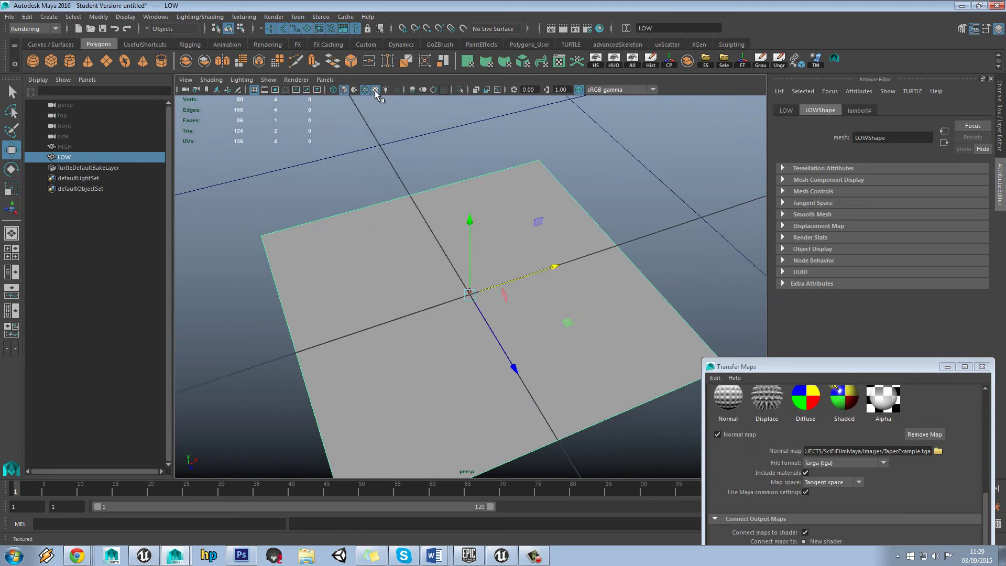
pyautogui.keyDown('alt'); pyautogui.moveTo(519, 270); pyautogui.dragTo(518, 239, button='middle'); pyautogui.keyUp('alt')
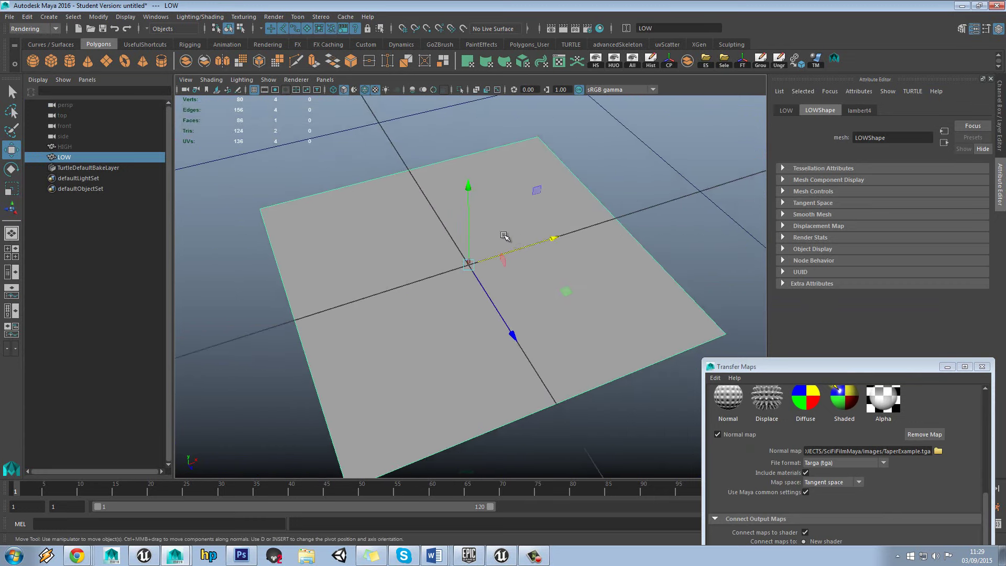
# Step: Open the bump file texture of the LOW plane's lambert4 material, view the TaperExample.tga image and close the viewer
pyautogui.click(858, 111)
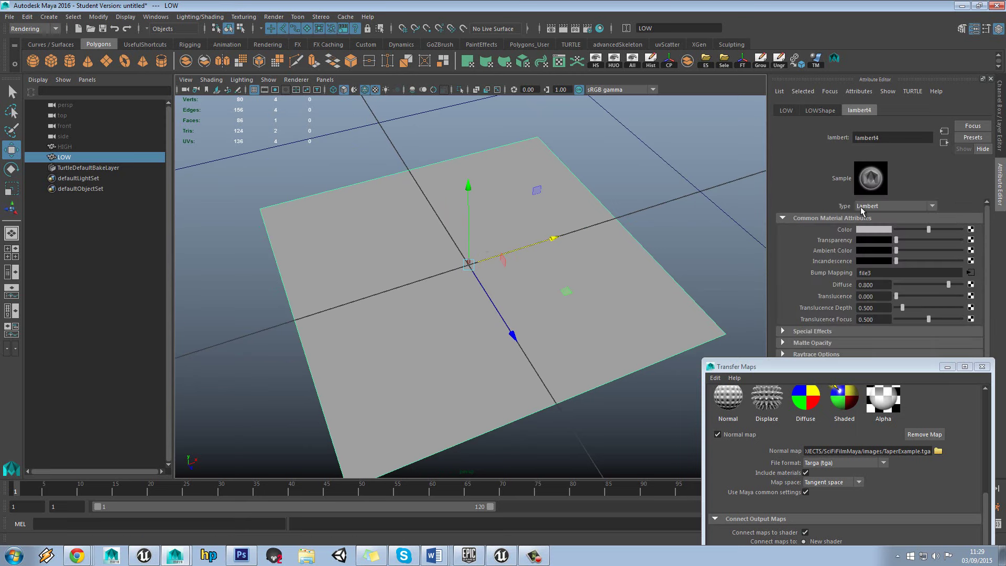
pyautogui.click(970, 272)
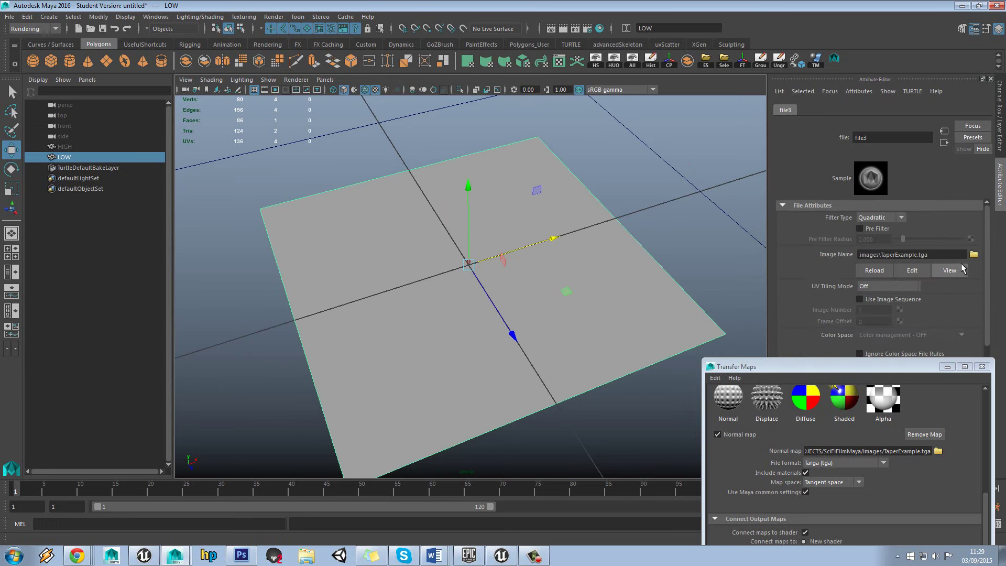
pyautogui.click(962, 269)
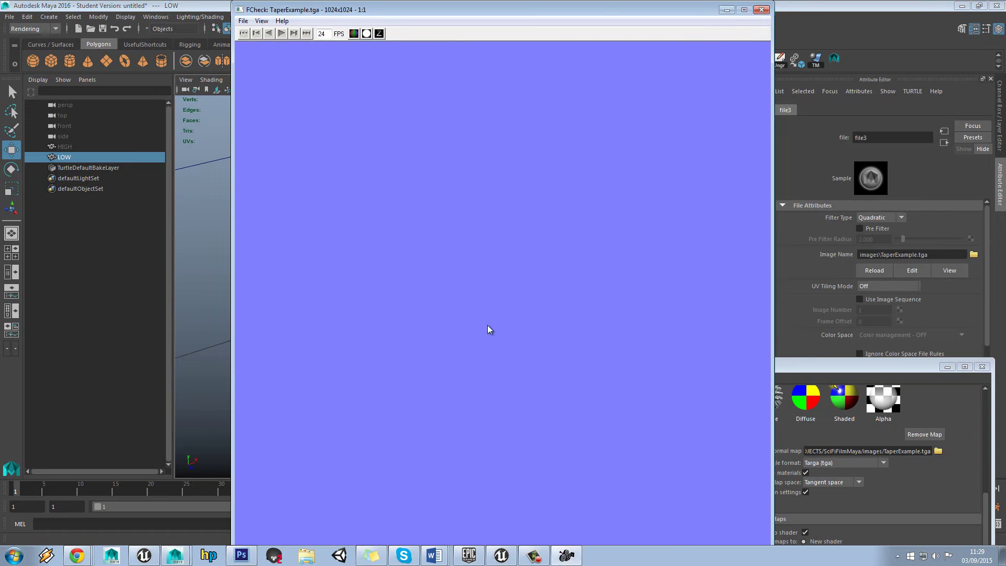
pyautogui.moveTo(512, 8); pyautogui.dragTo(470, 19)
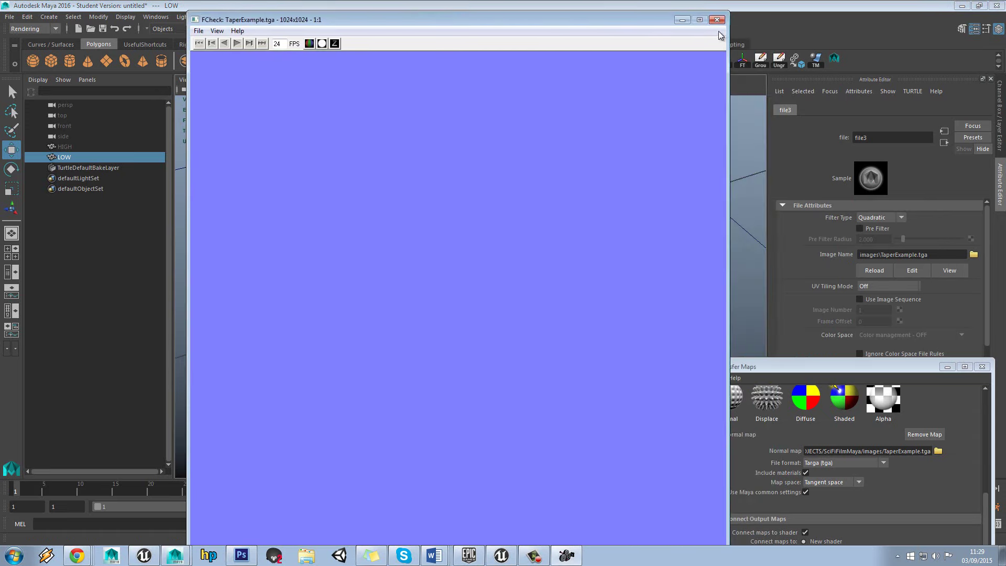
pyautogui.click(716, 21)
# Step: Unhide all objects, select the HIGH mesh and examine its bolts and central recess
pyautogui.click(633, 64)
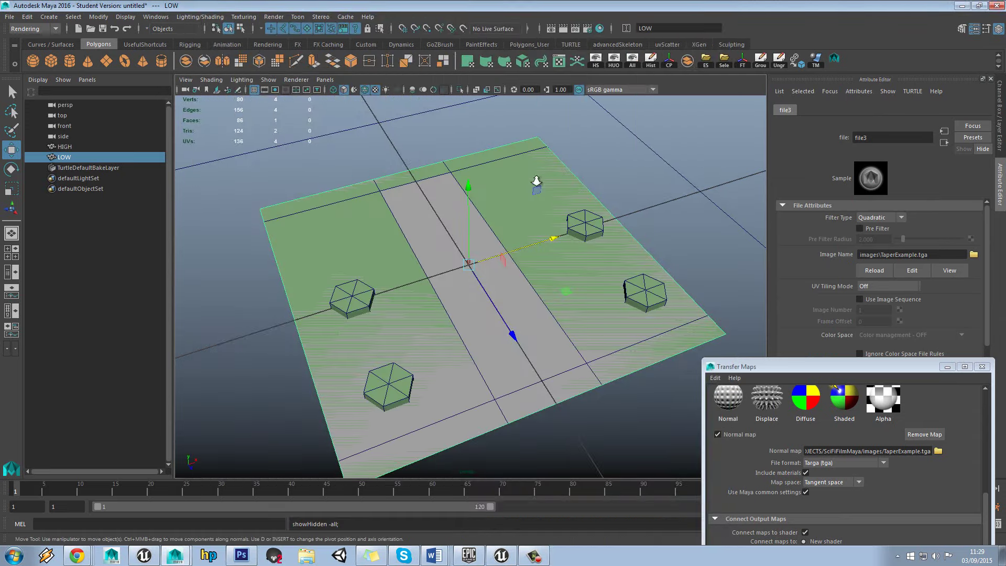
pyautogui.scroll(-4, 537, 184)
pyautogui.keyDown('alt'); pyautogui.moveTo(536, 184); pyautogui.dragTo(530, 215); pyautogui.keyUp('alt')
pyautogui.scroll(4, 488, 254)
pyautogui.click(341, 274)
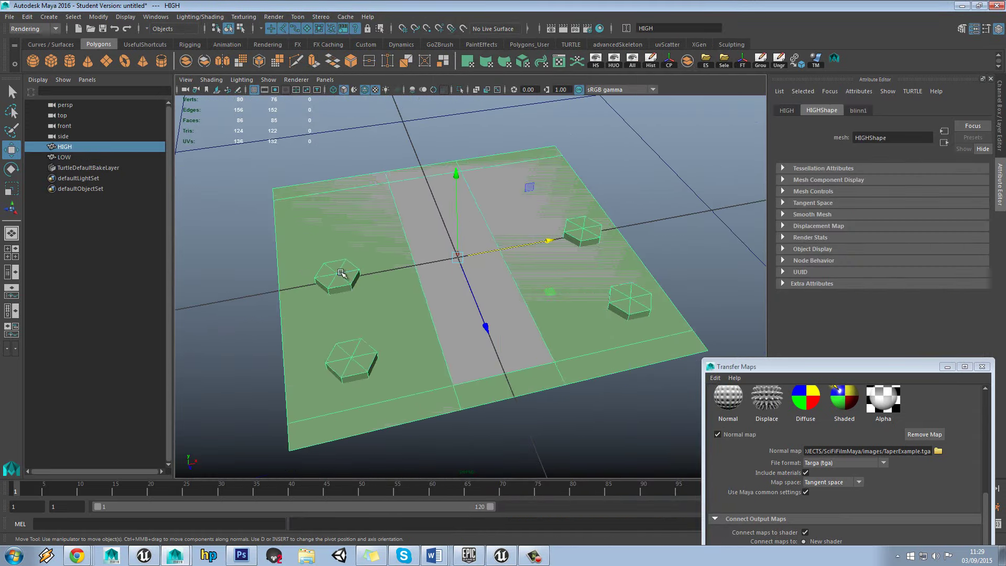
pyautogui.keyDown('alt'); pyautogui.moveTo(356, 275); pyautogui.dragTo(391, 276, button='middle'); pyautogui.keyUp('alt')
pyautogui.keyDown('alt'); pyautogui.moveTo(385, 281); pyautogui.dragTo(342, 299); pyautogui.keyUp('alt')
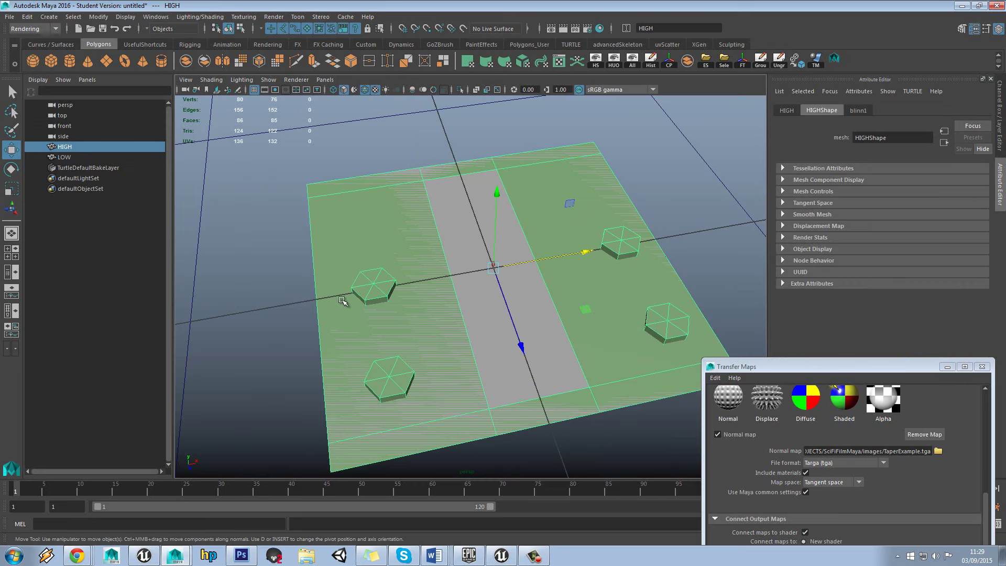
pyautogui.keyDown('alt'); pyautogui.moveTo(453, 256); pyautogui.dragTo(413, 265); pyautogui.keyUp('alt')
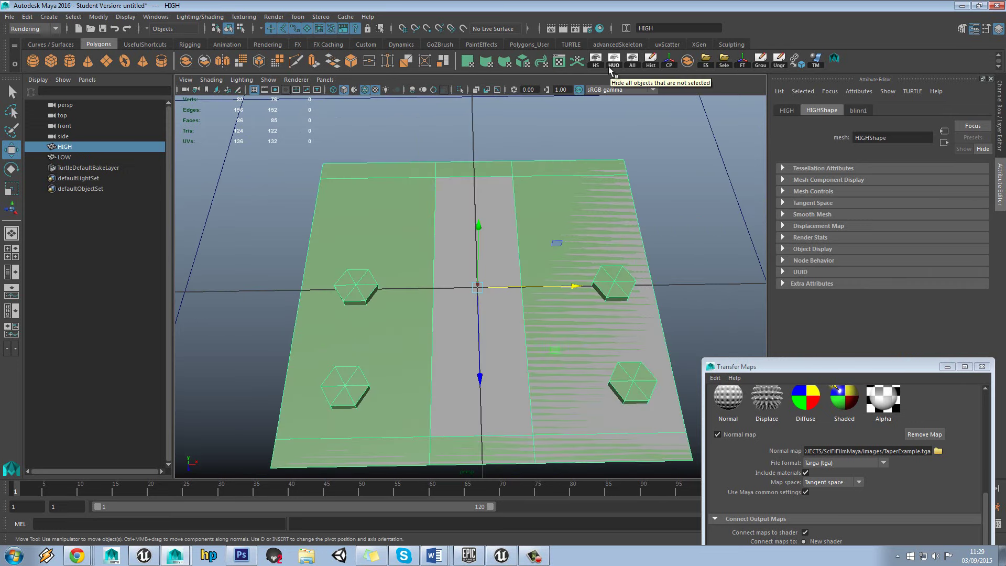
# Step: Move the LOW plane along X until it is clear of the HIGH mesh
pyautogui.scroll(-2, 446, 239)
pyautogui.click(494, 231)
pyautogui.scroll(-4, 480, 230)
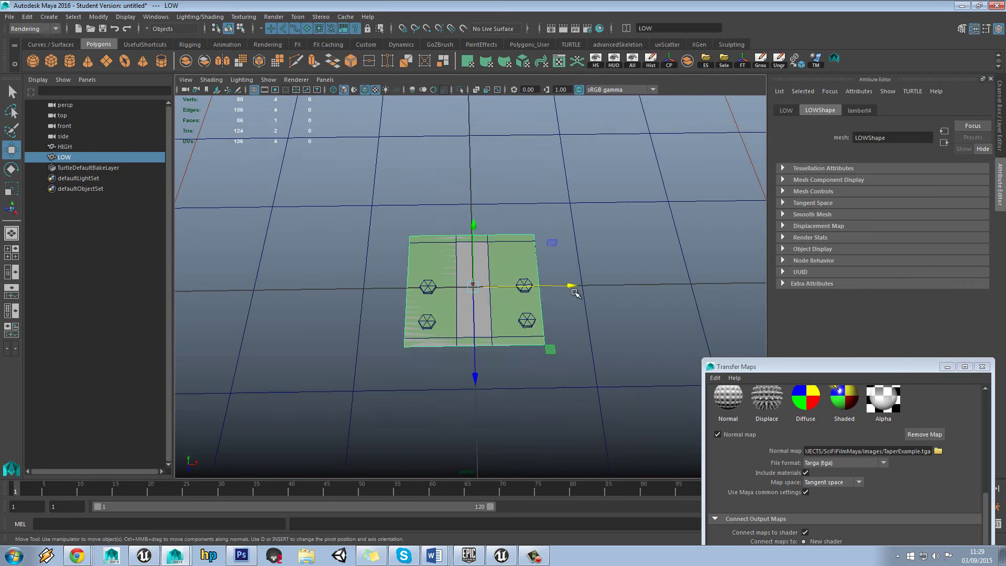
pyautogui.moveTo(570, 286); pyautogui.dragTo(606, 284)
pyautogui.scroll(5, 605, 283)
# Step: Scale the floor face of the HIGH mesh's central recess inward so that the recess walls taper
pyautogui.click(488, 250)
pyautogui.keyDown('alt'); pyautogui.moveTo(498, 258); pyautogui.dragTo(476, 256); pyautogui.keyUp('alt')
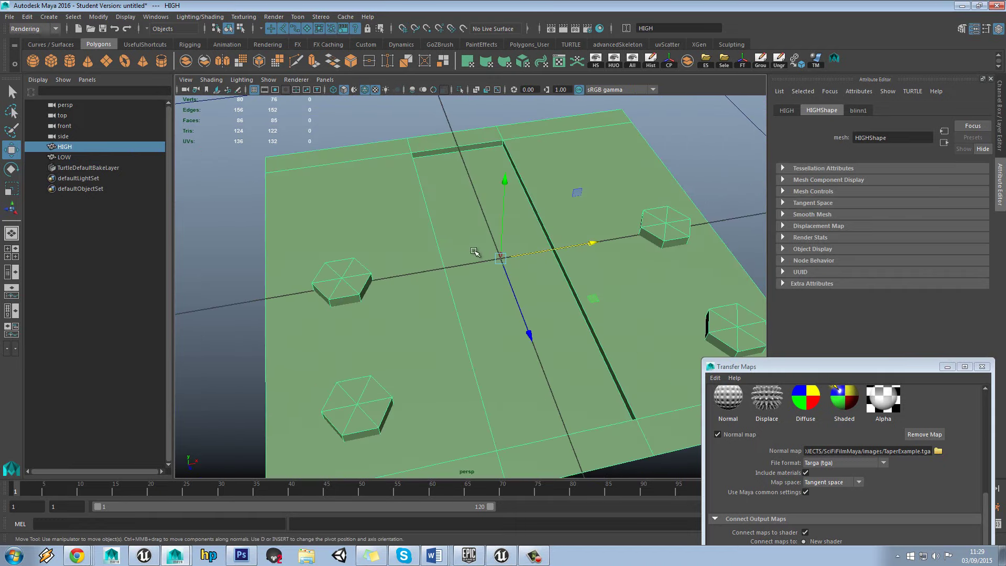
pyautogui.moveTo(456, 191); pyautogui.dragTo(456, 219, button='right')
pyautogui.click(489, 232)
pyautogui.keyDown('alt'); pyautogui.moveTo(530, 240); pyautogui.dragTo(489, 304); pyautogui.keyUp('alt')
pyautogui.press('r')
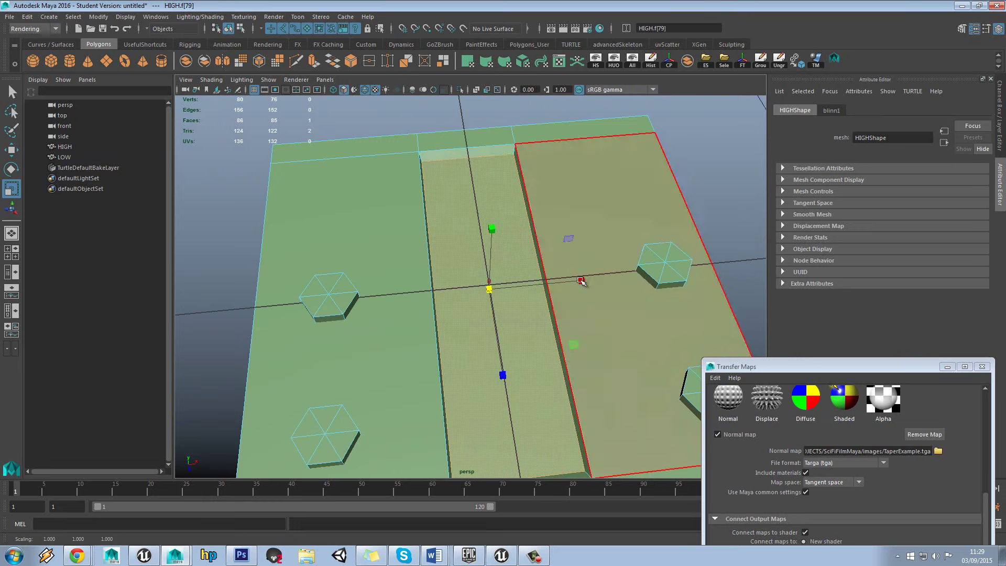
pyautogui.moveTo(579, 279); pyautogui.dragTo(572, 281)
# Step: Examine the tapered recess walls in the top view and return to the perspective view
pyautogui.press('space')
pyautogui.moveTo(561, 227); pyautogui.dragTo(532, 226)
pyautogui.scroll(2, 510, 238)
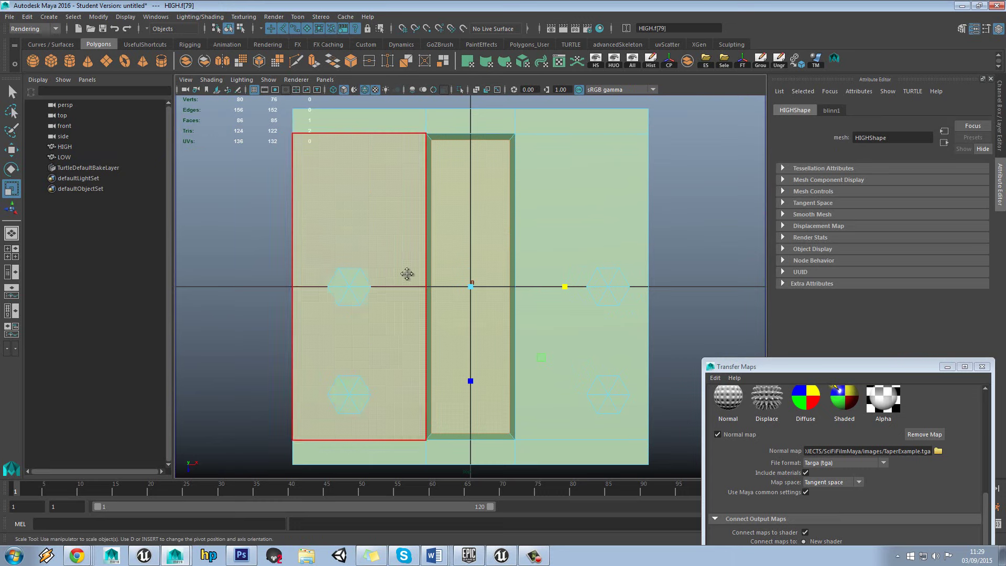
pyautogui.keyDown('alt'); pyautogui.moveTo(454, 244); pyautogui.dragTo(513, 240, button='middle'); pyautogui.keyUp('alt')
pyautogui.press('space')
pyautogui.moveTo(513, 226); pyautogui.dragTo(462, 243)
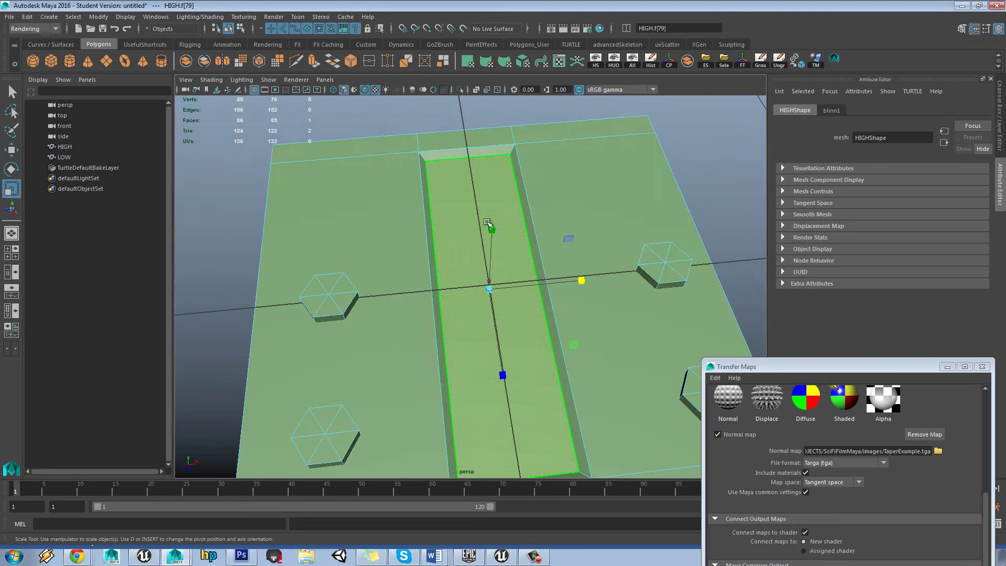
# Step: Select the top faces of the bolt on the negative X axis and scale them inward to taper its sides
pyautogui.scroll(4, 462, 242)
pyautogui.keyDown('alt'); pyautogui.moveTo(355, 274); pyautogui.dragTo(565, 244, button='middle'); pyautogui.keyUp('alt')
pyautogui.moveTo(565, 242); pyautogui.dragTo(515, 241, button='right')
pyautogui.click(573, 250)
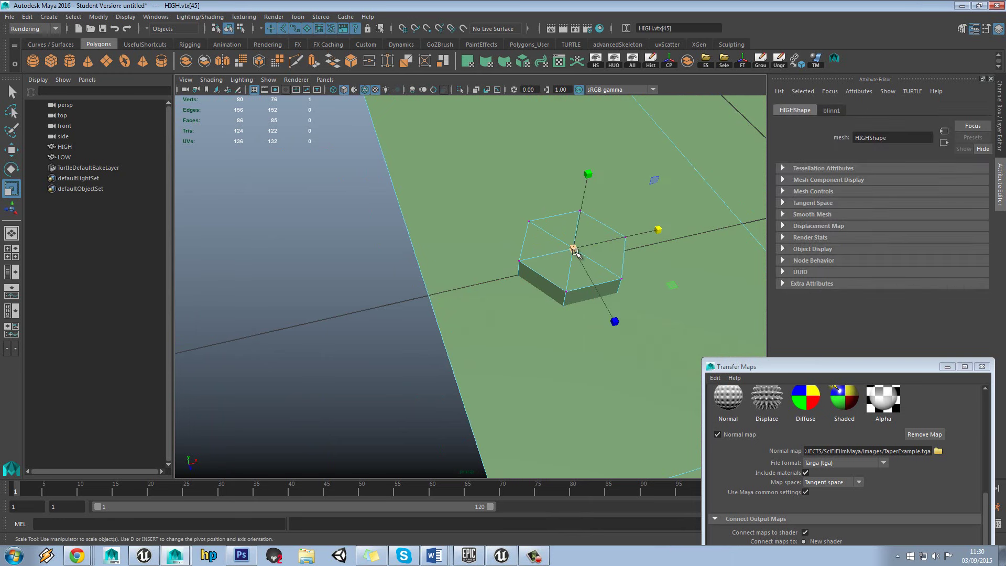
pyautogui.hotkey('ctrl', 'F11')
pyautogui.moveTo(574, 252); pyautogui.dragTo(564, 254)
pyautogui.scroll(-5, 618, 257)
pyautogui.keyDown('alt'); pyautogui.moveTo(649, 238); pyautogui.dragTo(526, 245, button='middle'); pyautogui.keyUp('alt')
pyautogui.keyDown('alt'); pyautogui.moveTo(526, 245); pyautogui.dragTo(525, 223); pyautogui.keyUp('alt')
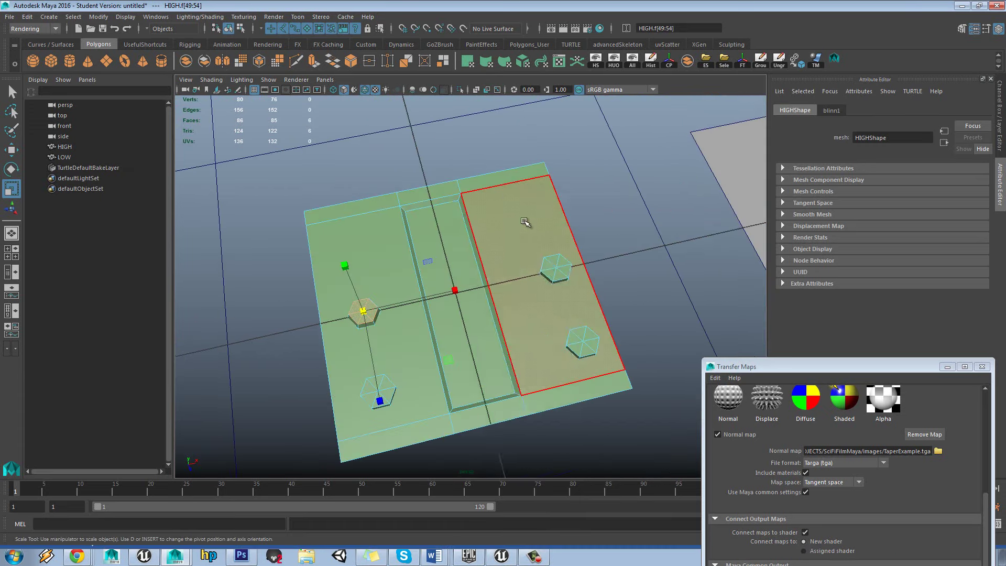
# Step: Return to object selection and move the LOW plane along X back to the origin over the HIGH mesh
pyautogui.moveTo(525, 222); pyautogui.dragTo(552, 213, button='right')
pyautogui.click(527, 222)
pyautogui.scroll(-3, 618, 223)
pyautogui.click(617, 224)
pyautogui.click(687, 208)
pyautogui.scroll(-4, 593, 220)
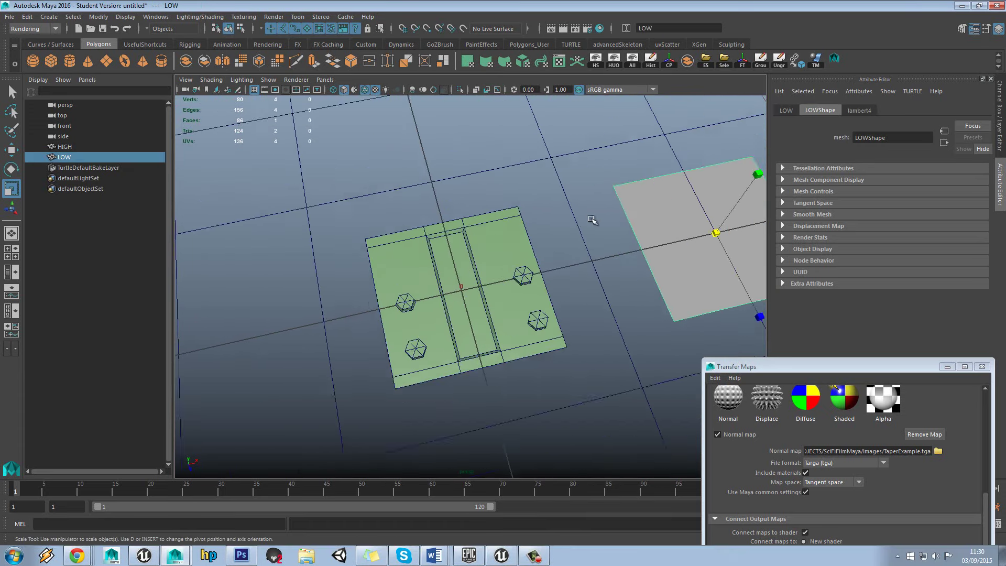
pyautogui.press('w')
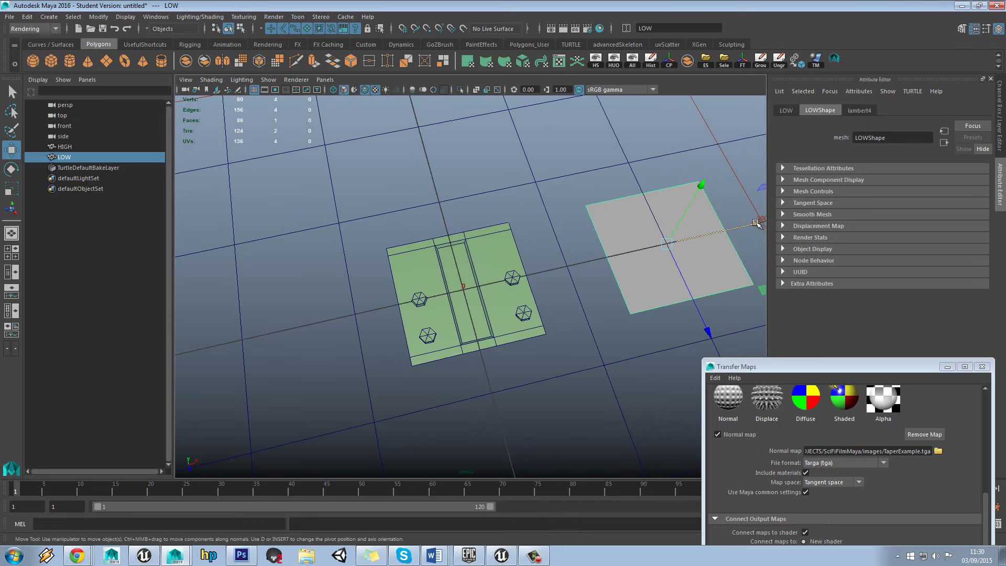
pyautogui.moveTo(755, 222); pyautogui.dragTo(555, 267)
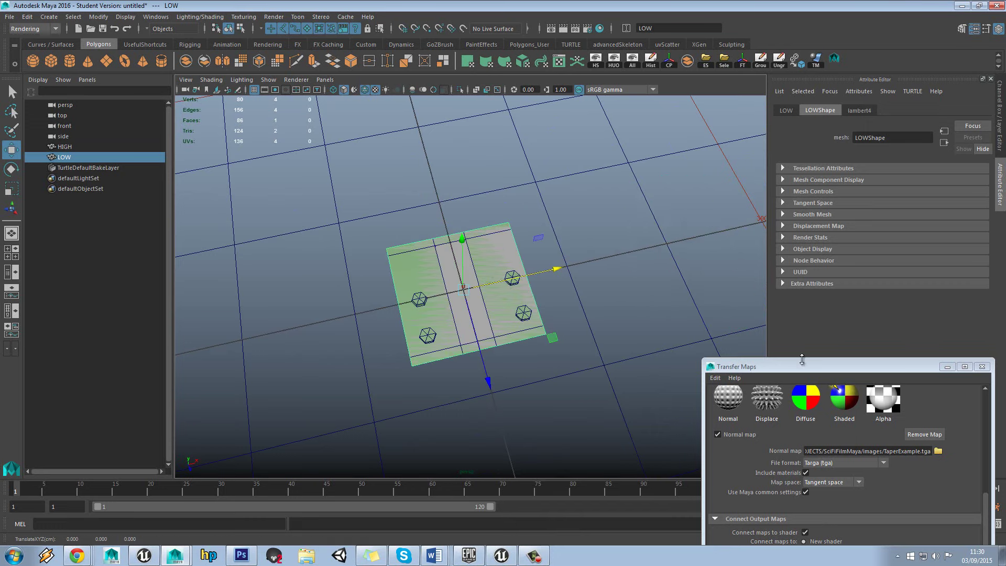
# Step: Bring the Transfer Maps window fully into view, bake the normal map again and move the window aside
pyautogui.moveTo(751, 290); pyautogui.dragTo(697, 83)
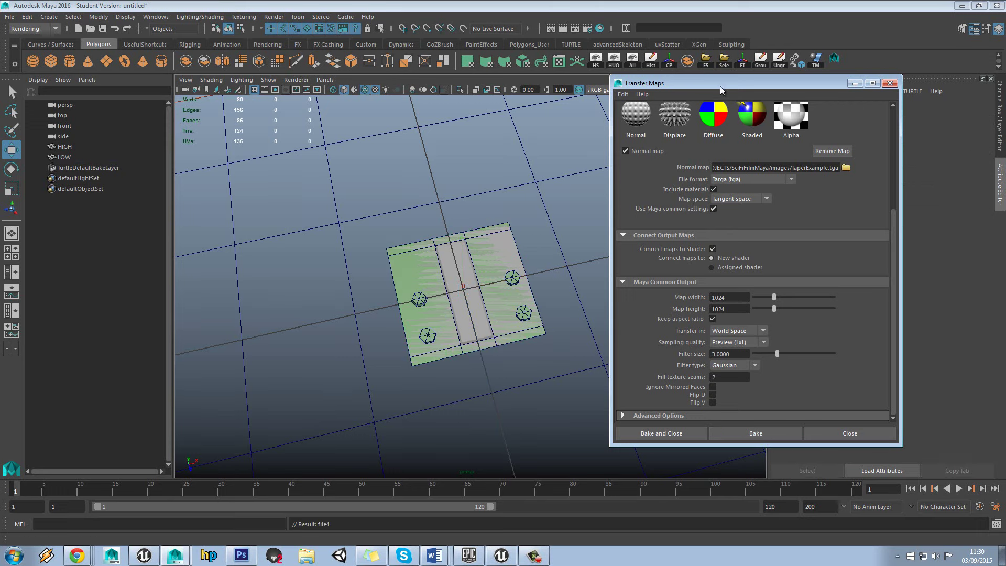
pyautogui.moveTo(720, 90); pyautogui.dragTo(832, 187)
pyautogui.scroll(3, 550, 262)
# Step: Move the LOW plane 100 units along X away from the HIGH mesh
pyautogui.click(454, 265)
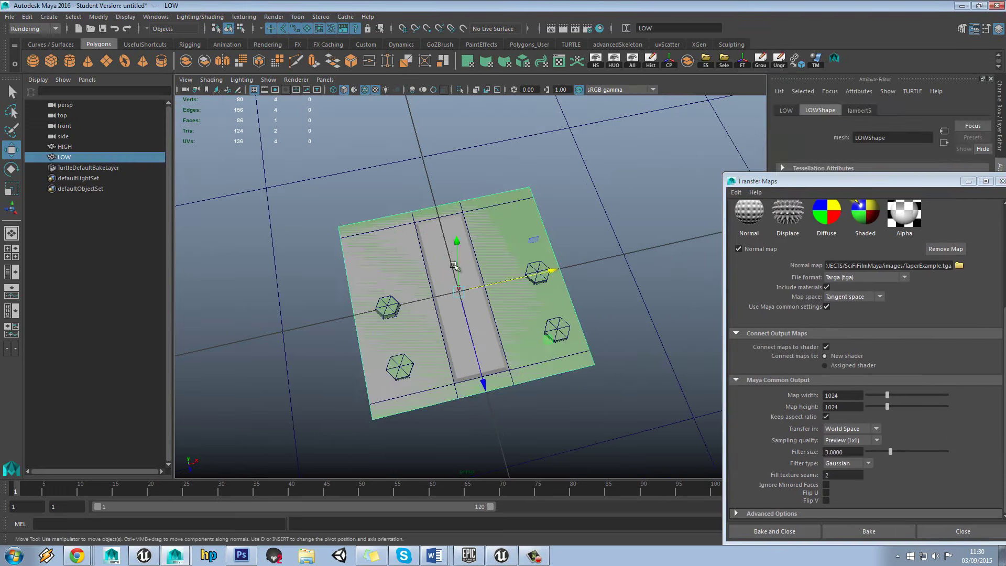
pyautogui.scroll(-5, 525, 266)
pyautogui.keyDown('alt'); pyautogui.moveTo(566, 276); pyautogui.dragTo(525, 273, button='middle'); pyautogui.keyUp('alt')
pyautogui.moveTo(515, 271); pyautogui.dragTo(614, 258)
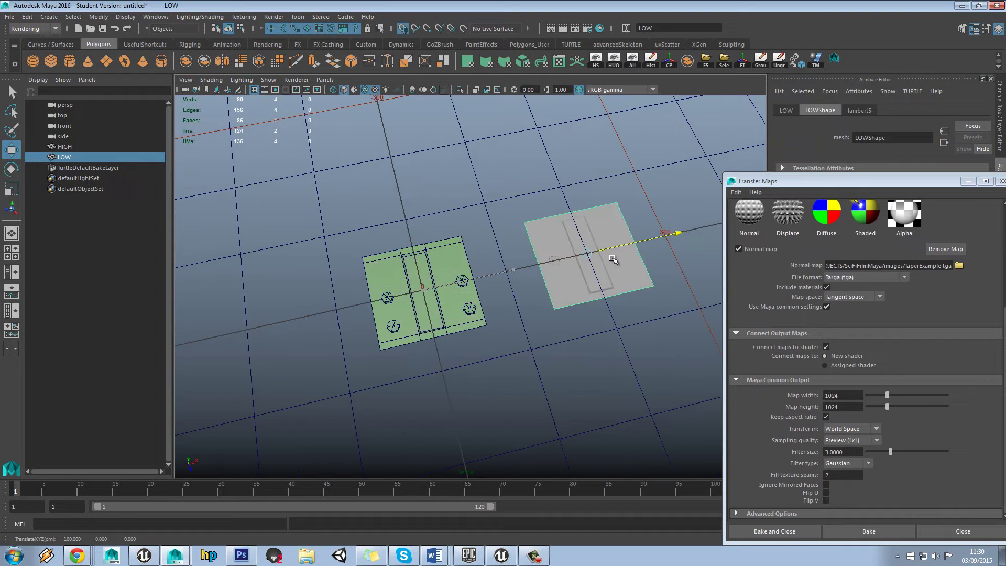
# Step: Deselect the LOW plane and examine the baked recess and bolt details on its surface
pyautogui.click(593, 176)
pyautogui.keyDown('alt'); pyautogui.moveTo(593, 180); pyautogui.dragTo(541, 252, button='middle'); pyautogui.keyUp('alt')
pyautogui.scroll(2, 446, 241)
pyautogui.scroll(7, 541, 252)
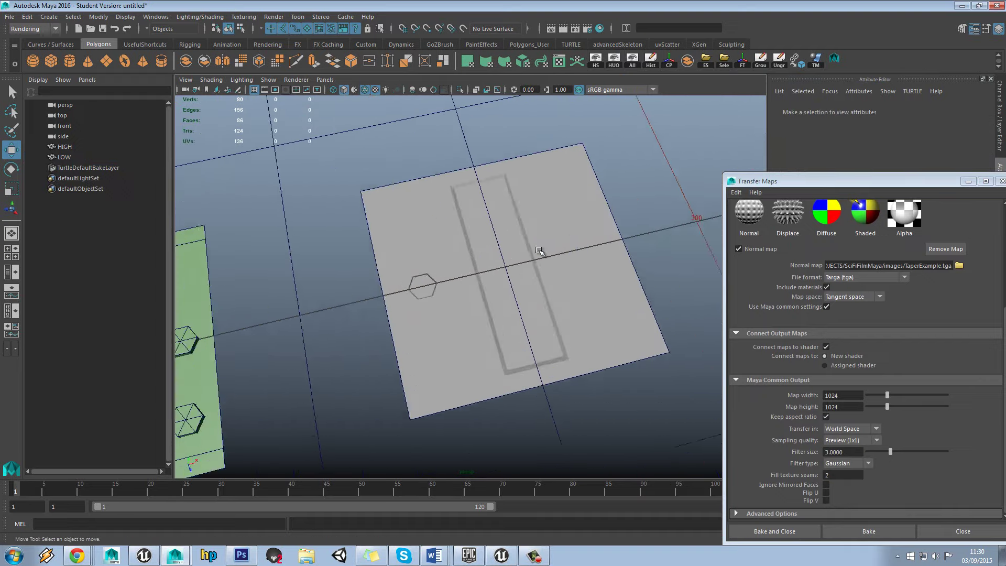
pyautogui.keyDown('alt'); pyautogui.moveTo(548, 252); pyautogui.dragTo(494, 265); pyautogui.keyUp('alt')
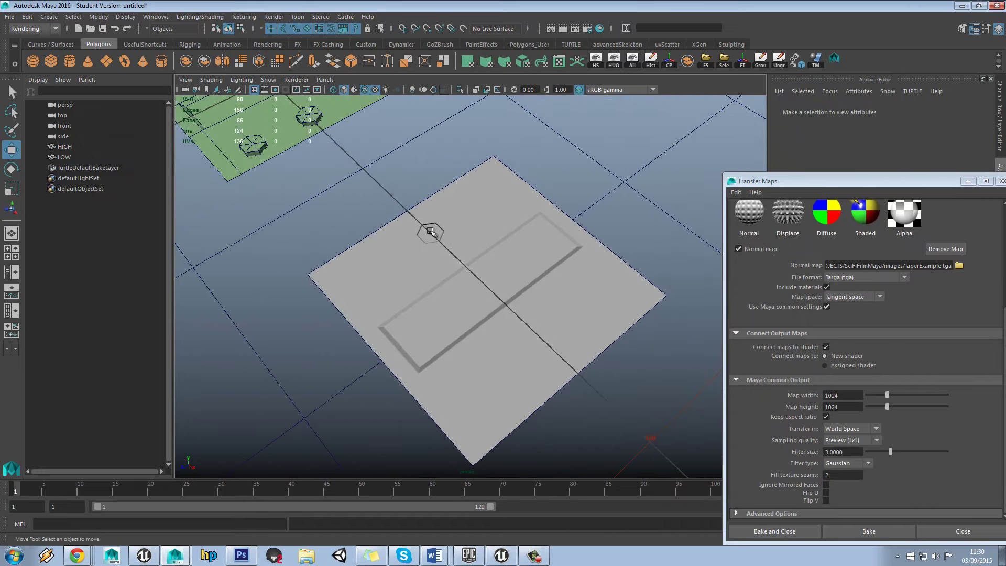
# Step: Hide the viewport grid and examine the baked recess and faint bolt outline on the LOW plane
pyautogui.click(495, 275)
pyautogui.keyDown('alt'); pyautogui.moveTo(501, 278); pyautogui.dragTo(529, 278); pyautogui.keyUp('alt')
pyautogui.click(592, 225)
pyautogui.scroll(4, 593, 226)
pyautogui.scroll(-2, 593, 226)
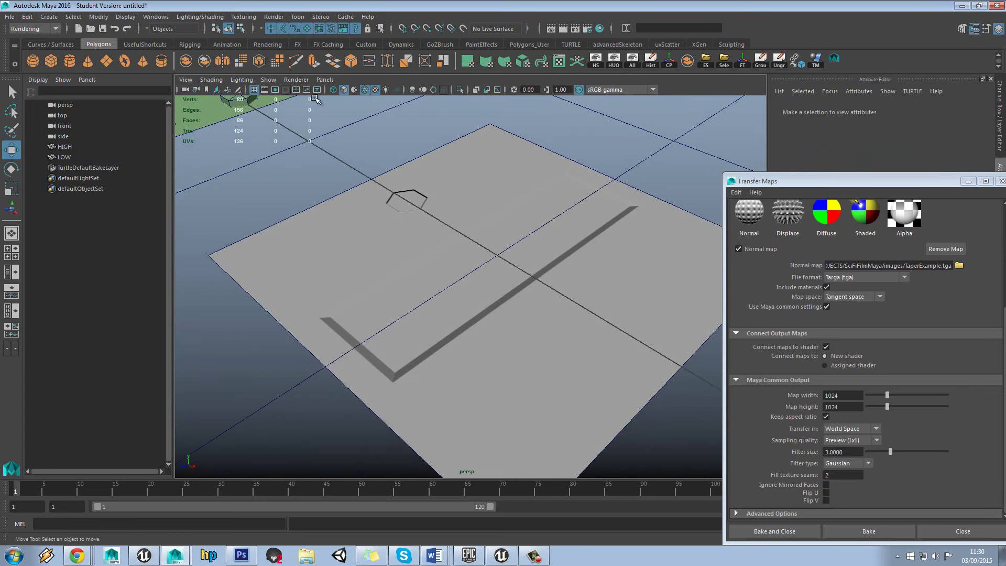
pyautogui.click(254, 89)
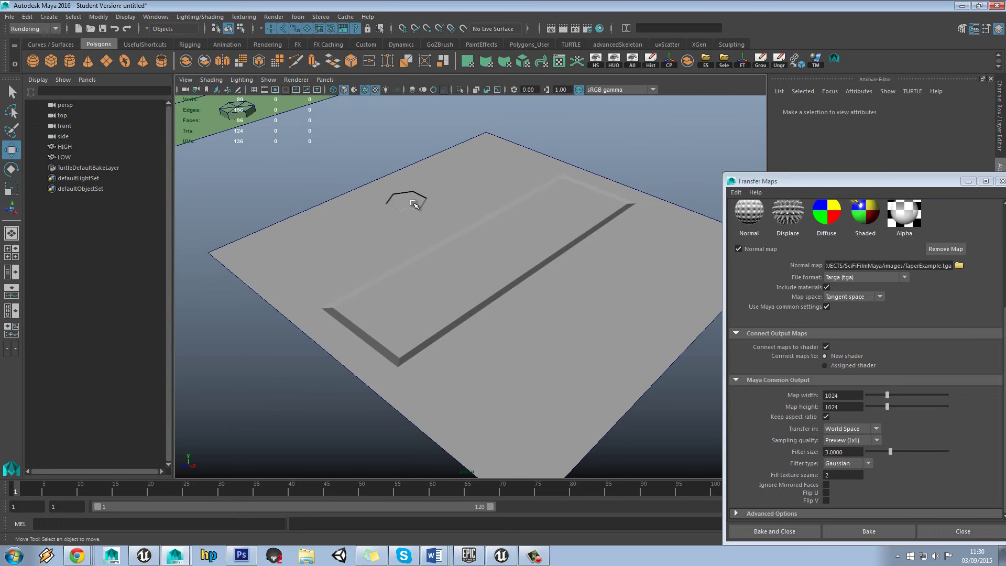
# Step: Convert the centre vertex of HIGH's upper-right bolt to its cap faces and scale them down to taper the bolt's sides
pyautogui.scroll(-4, 408, 255)
pyautogui.keyDown('alt'); pyautogui.moveTo(408, 255); pyautogui.dragTo(411, 293); pyautogui.keyUp('alt')
pyautogui.keyDown('alt'); pyautogui.moveTo(411, 293); pyautogui.dragTo(509, 310, button='middle'); pyautogui.keyUp('alt')
pyautogui.scroll(3, 509, 309)
pyautogui.keyDown('alt'); pyautogui.moveTo(509, 309); pyautogui.dragTo(472, 307); pyautogui.keyUp('alt')
pyautogui.keyDown('alt'); pyautogui.moveTo(367, 278); pyautogui.dragTo(471, 272, button='middle'); pyautogui.keyUp('alt')
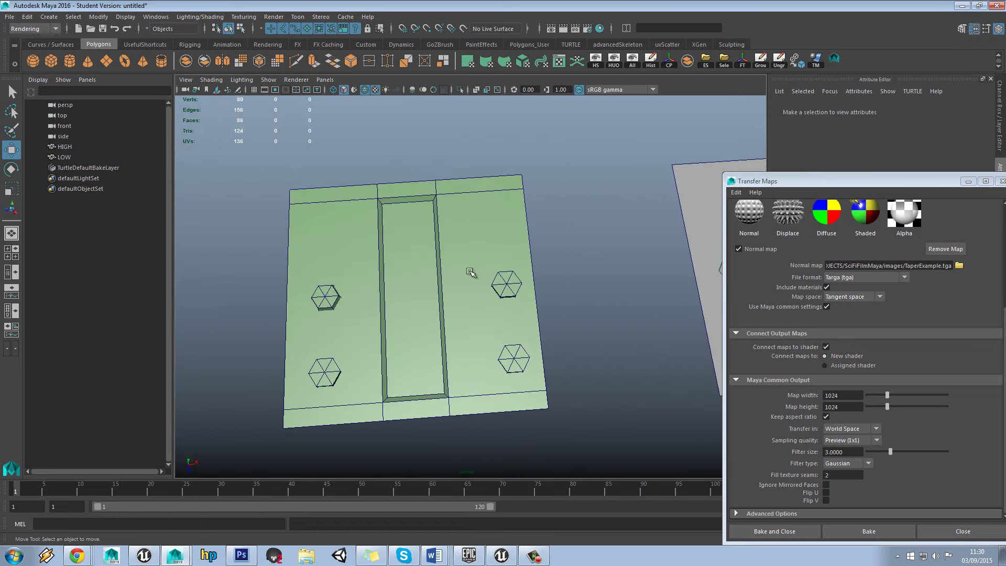
pyautogui.click(479, 283)
pyautogui.scroll(2, 482, 285)
pyautogui.moveTo(492, 235); pyautogui.dragTo(454, 244, button='right')
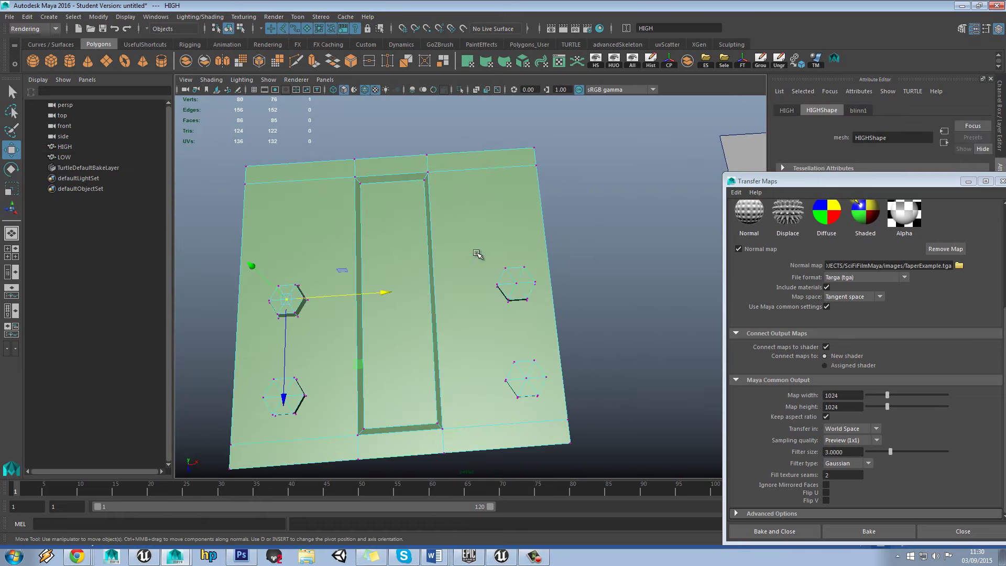
pyautogui.click(516, 283)
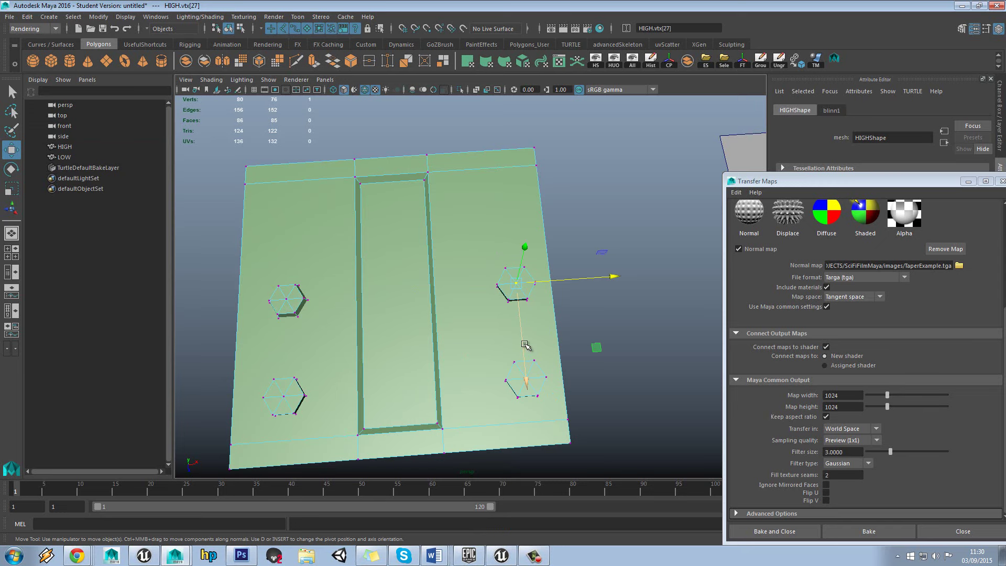
pyautogui.scroll(2, 525, 345)
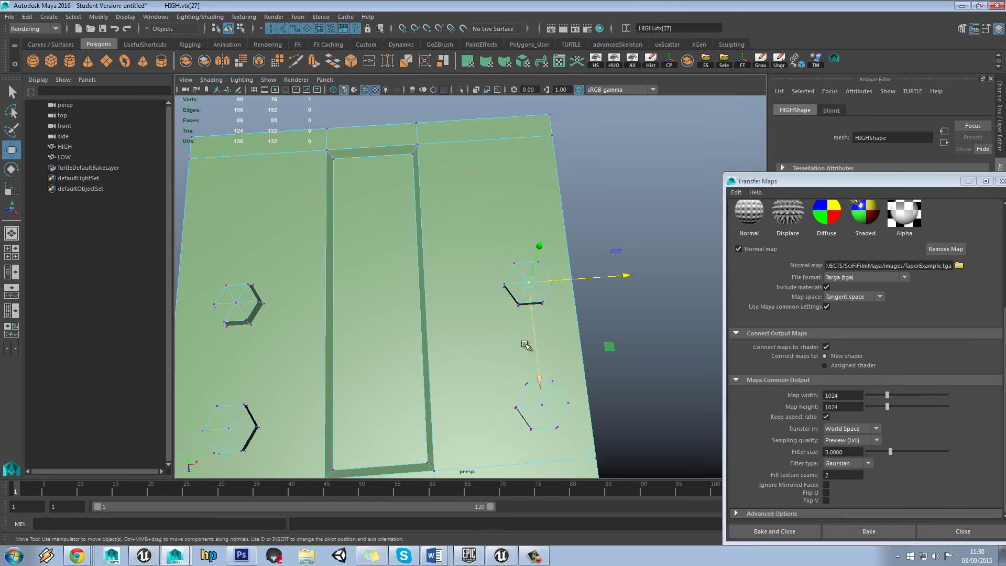
pyautogui.hotkey('ctrl', 'F11')
pyautogui.press('t')
pyautogui.press('r')
pyautogui.moveTo(530, 283); pyautogui.dragTo(523, 300)
pyautogui.keyDown('alt'); pyautogui.moveTo(526, 320); pyautogui.dragTo(538, 263, button='middle'); pyautogui.keyUp('alt')
# Step: Scale down the cap faces of HIGH's lower-right and lower-left bolts to taper their sides by eye
pyautogui.moveTo(559, 356); pyautogui.dragTo(513, 261, button='right')
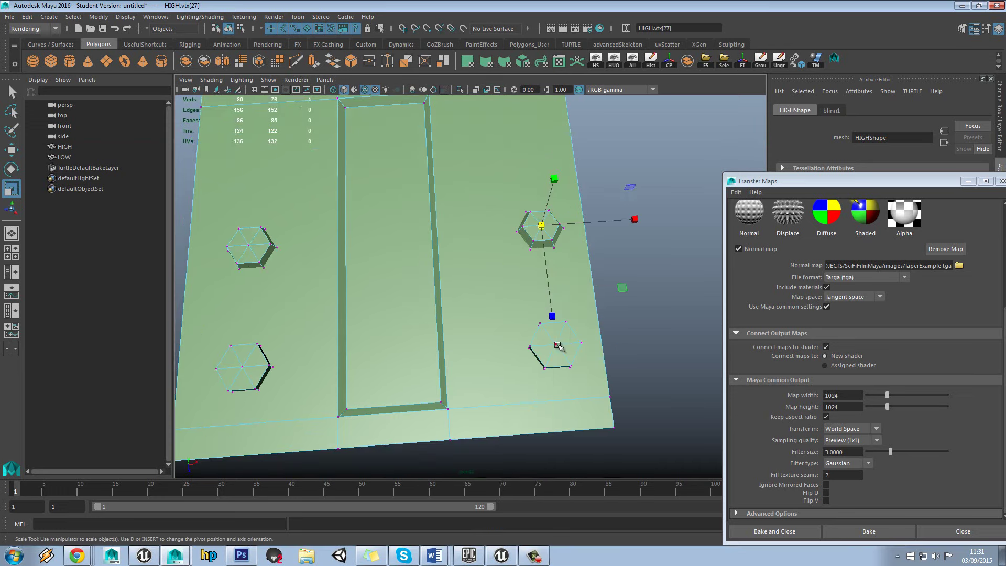
pyautogui.click(557, 345)
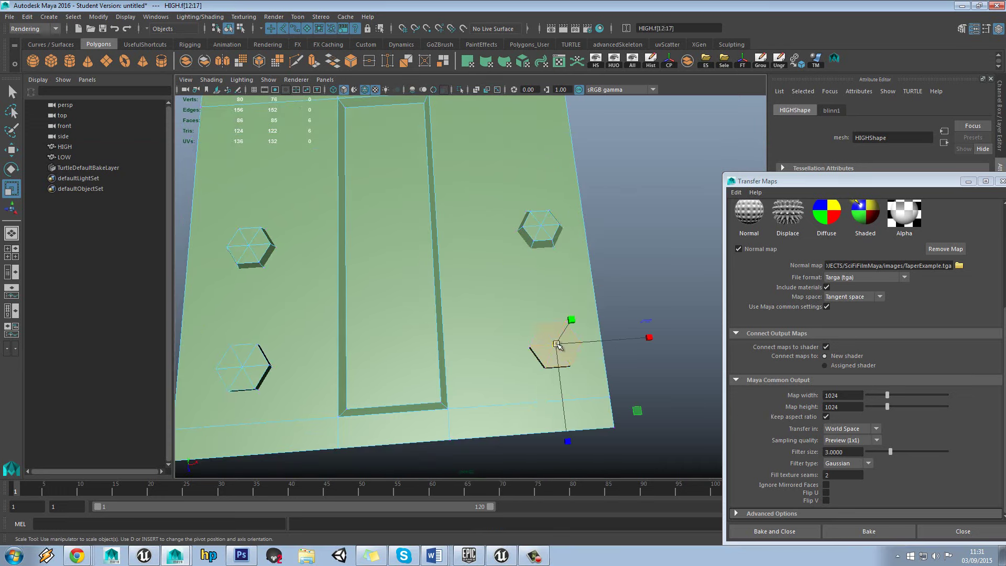
pyautogui.moveTo(557, 344); pyautogui.dragTo(549, 348)
pyautogui.moveTo(243, 370); pyautogui.dragTo(242, 359, button='right')
pyautogui.click(242, 365)
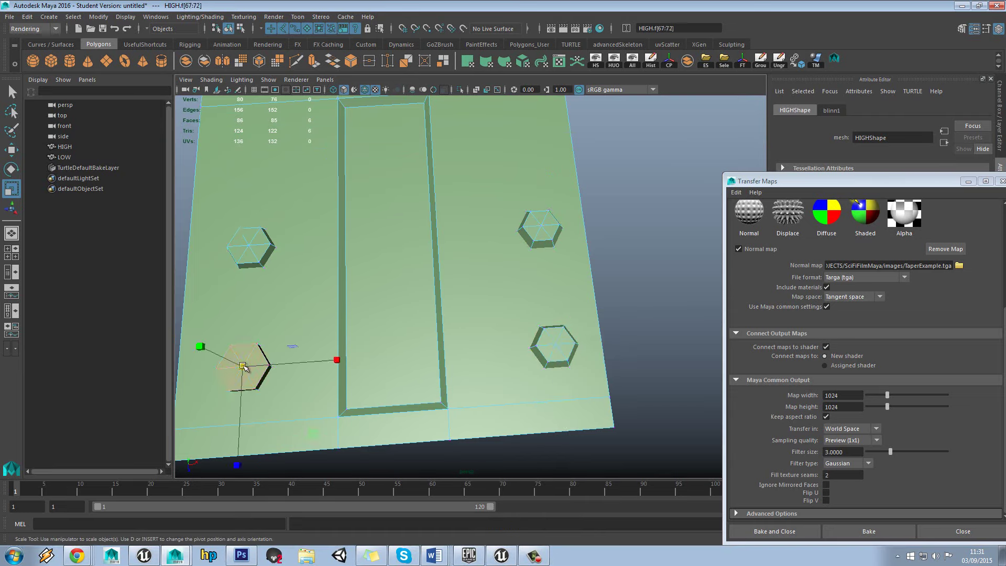
pyautogui.moveTo(243, 365); pyautogui.dragTo(235, 368)
# Step: Return to object selection, select the LOW plane for moving, and check the tapered bolts on HIGH
pyautogui.moveTo(452, 210); pyautogui.dragTo(484, 194, button='right')
pyautogui.scroll(-5, 460, 223)
pyautogui.click(633, 226)
pyautogui.keyDown('alt'); pyautogui.moveTo(588, 235); pyautogui.dragTo(491, 273, button='middle'); pyautogui.keyUp('alt')
pyautogui.press('w')
pyautogui.hotkey('ctrl', 'z')
pyautogui.keyDown('alt'); pyautogui.moveTo(412, 289); pyautogui.dragTo(555, 263, button='middle'); pyautogui.keyUp('alt')
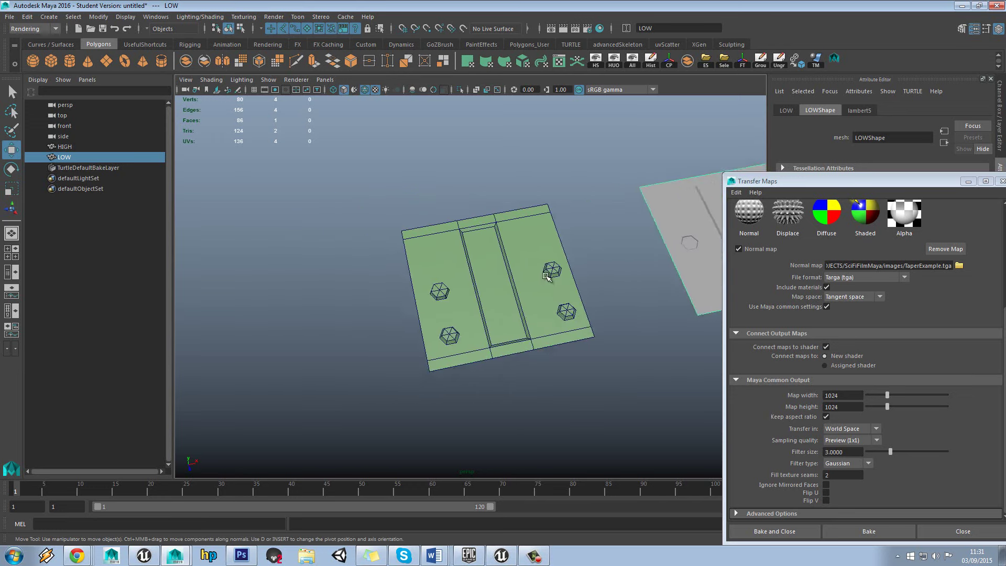
pyautogui.scroll(5, 571, 268)
pyautogui.click(586, 273)
pyautogui.keyDown('alt'); pyautogui.moveTo(587, 274); pyautogui.dragTo(533, 271); pyautogui.keyUp('alt')
# Step: Undo back to the state before the caps of the two lower bolts were scaled
pyautogui.hotkey('ctrl', 'z')
pyautogui.hotkey('ctrl', 'z')
pyautogui.hotkey('ctrl', 'z')
pyautogui.hotkey('ctrl', 'z')
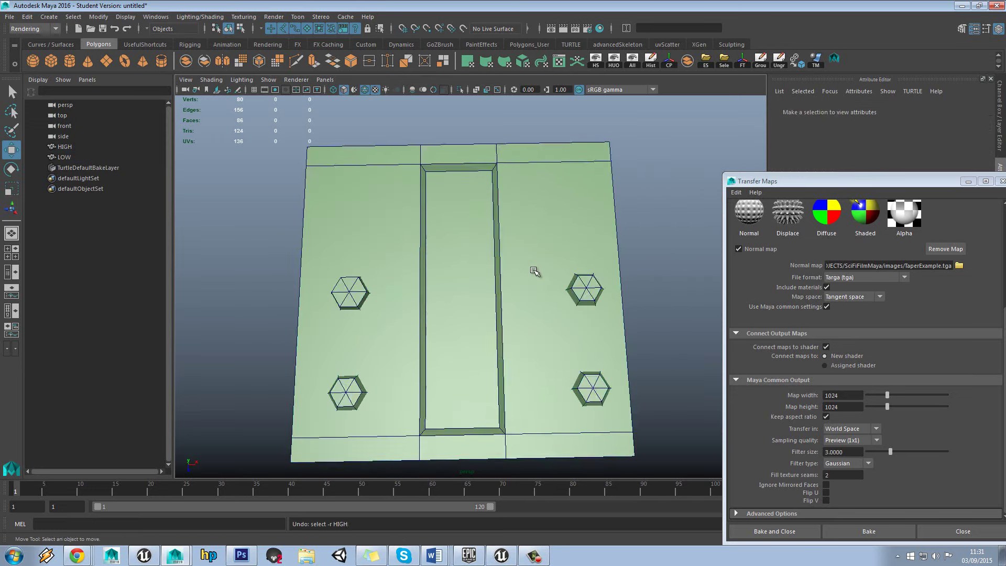
pyautogui.hotkey('ctrl', 'z')
pyautogui.hotkey('ctrl', 'z')
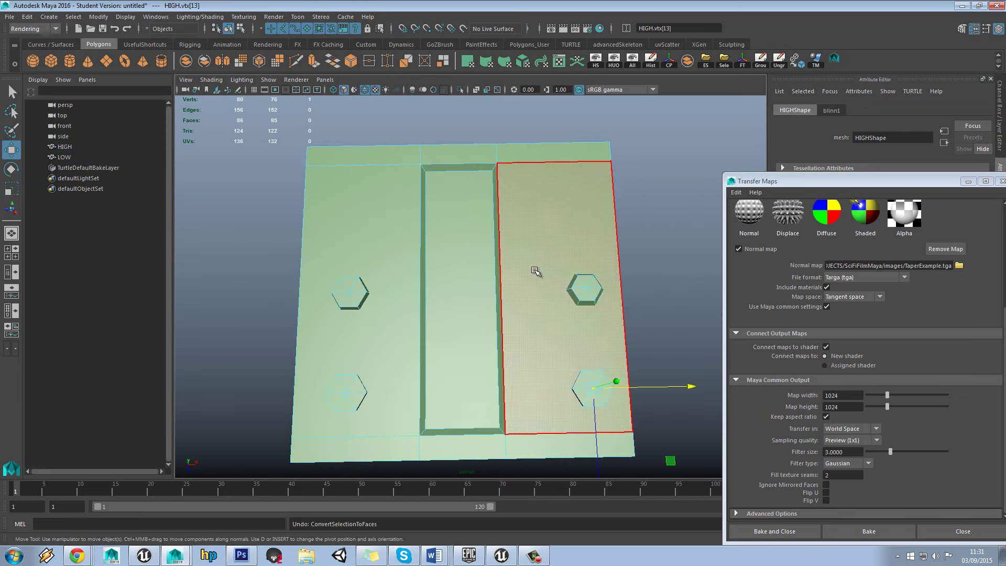
# Step: Open the Scale tool settings and set Step Snap to Relative
pyautogui.moveTo(535, 270); pyautogui.dragTo(546, 249, button='right')
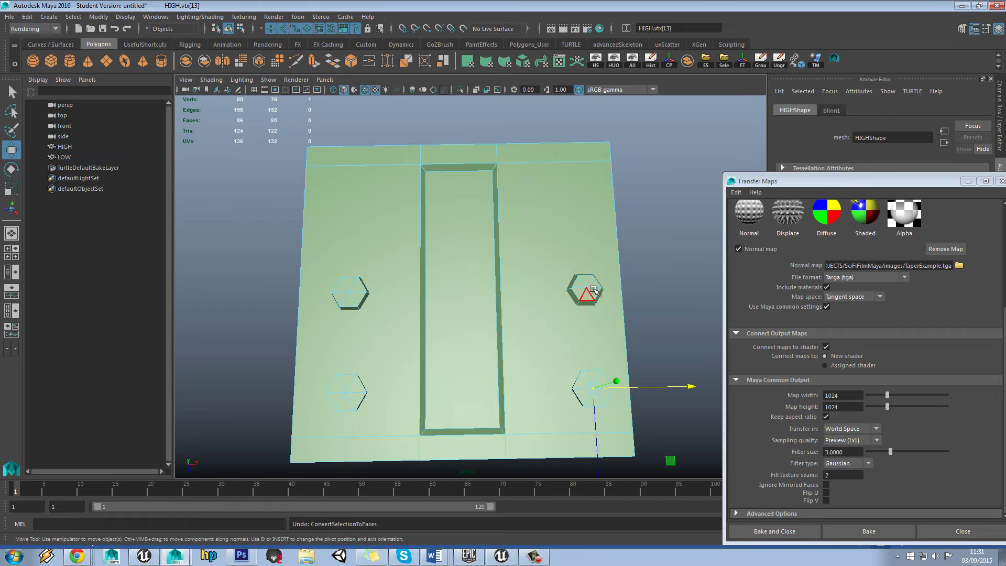
pyautogui.click(542, 385)
pyautogui.keyDown('alt'); pyautogui.moveTo(529, 340); pyautogui.dragTo(539, 332); pyautogui.keyUp('alt')
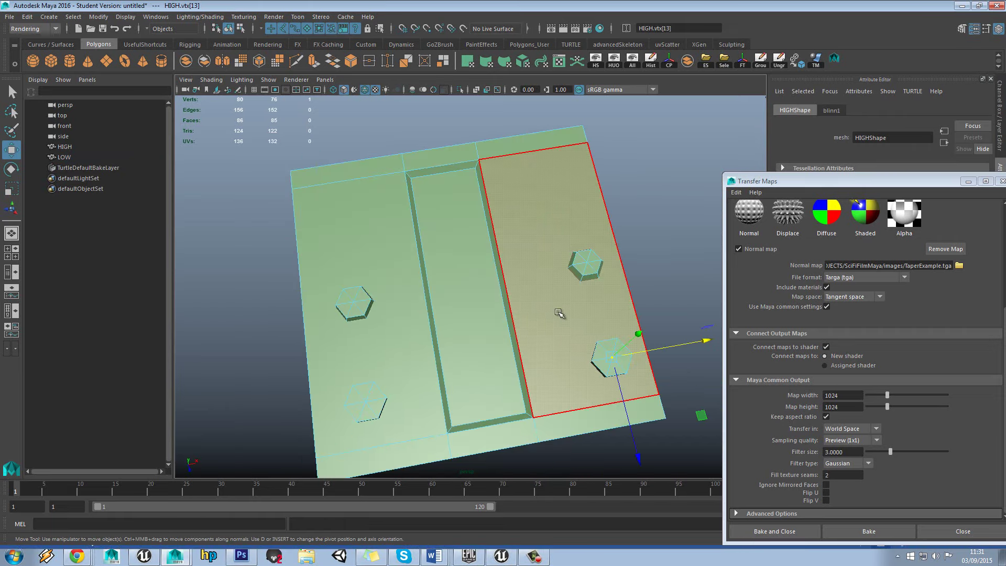
pyautogui.moveTo(584, 260)
pyautogui.mouseDown(button='right')
pyautogui.moveTo(559, 252)
pyautogui.moveTo(586, 257)
pyautogui.mouseUp(button='right')
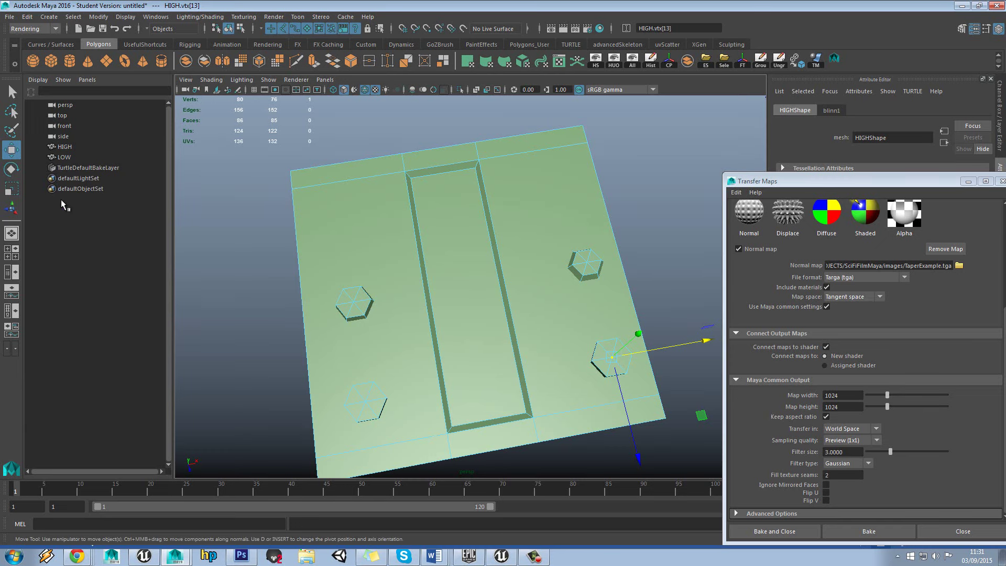
pyautogui.doubleClick(14, 191)
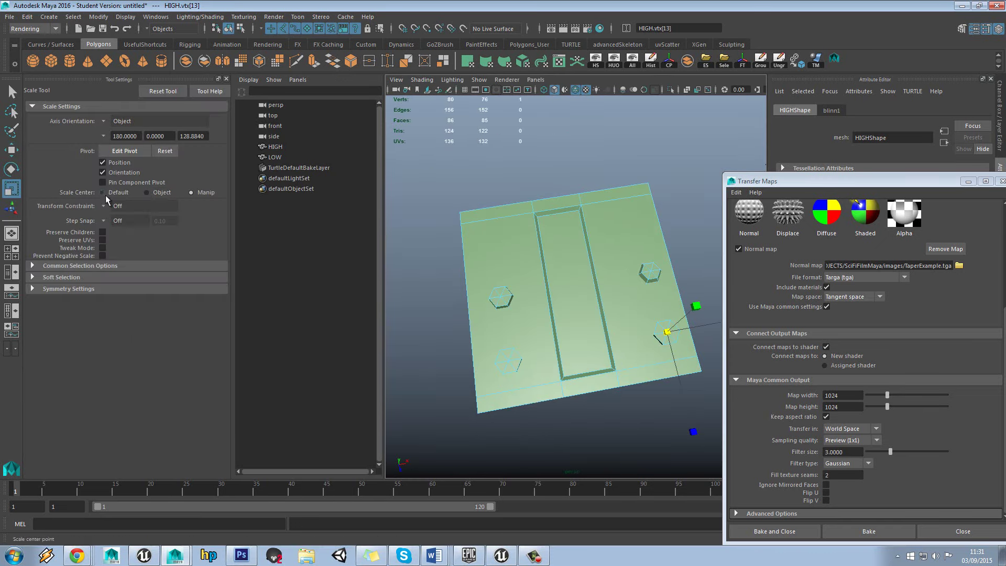
pyautogui.click(102, 221)
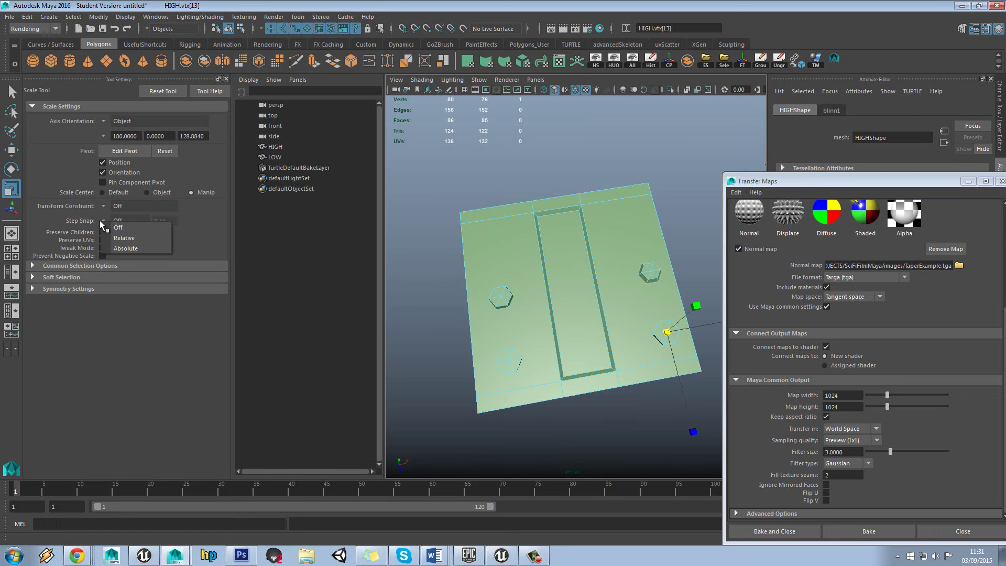
pyautogui.click(136, 237)
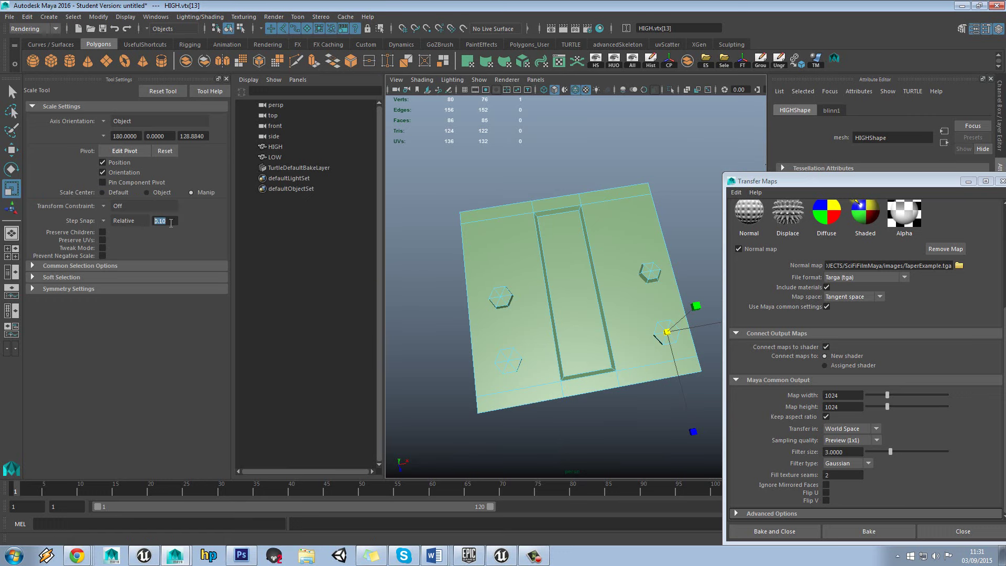
# Step: Scale down the cap faces of HIGH's lower-right bolt with the 0.10 relative step snap to taper its sides
pyautogui.press('f')
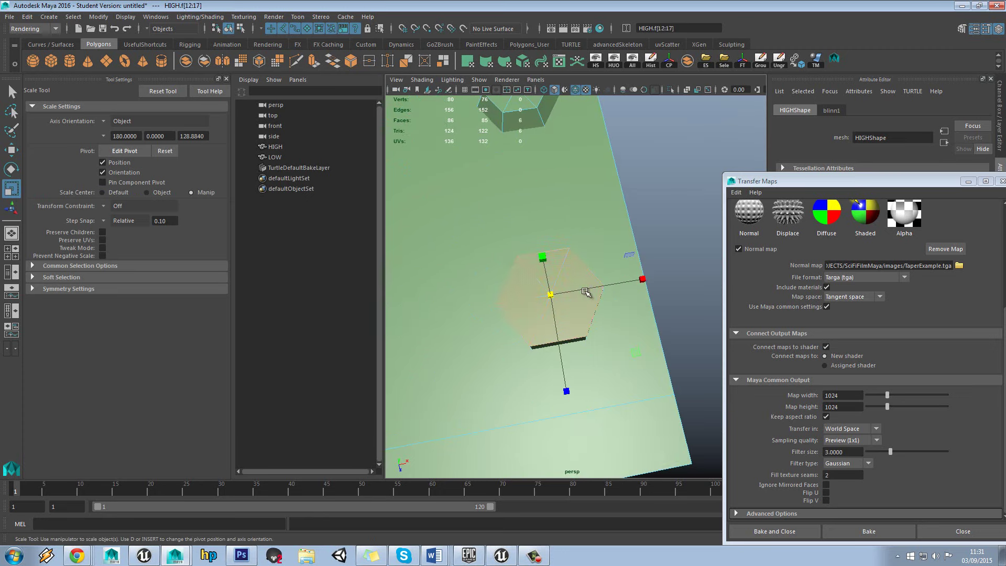
pyautogui.moveTo(585, 295); pyautogui.dragTo(525, 302)
pyautogui.keyDown('alt'); pyautogui.moveTo(526, 301); pyautogui.dragTo(498, 254, button='right'); pyautogui.keyUp('alt')
# Step: Select the cap faces of HIGH's lower-left bolt and scale them down with step snapping to taper its sides
pyautogui.keyDown('alt'); pyautogui.moveTo(497, 254); pyautogui.dragTo(674, 270, button='middle'); pyautogui.keyUp('alt')
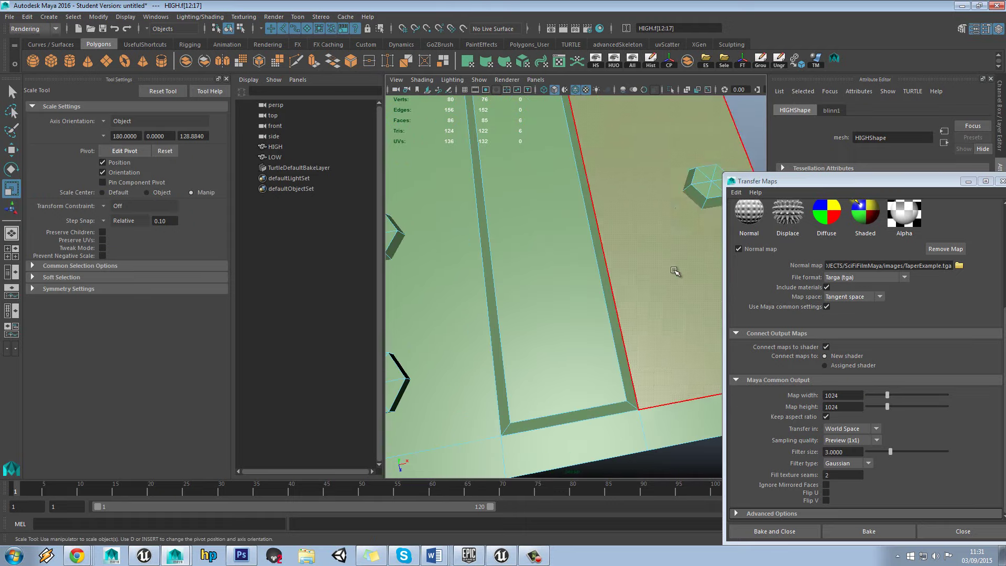
pyautogui.keyDown('alt'); pyautogui.moveTo(397, 389); pyautogui.dragTo(531, 353, button='middle'); pyautogui.keyUp('alt')
pyautogui.moveTo(529, 355); pyautogui.dragTo(476, 266, button='right')
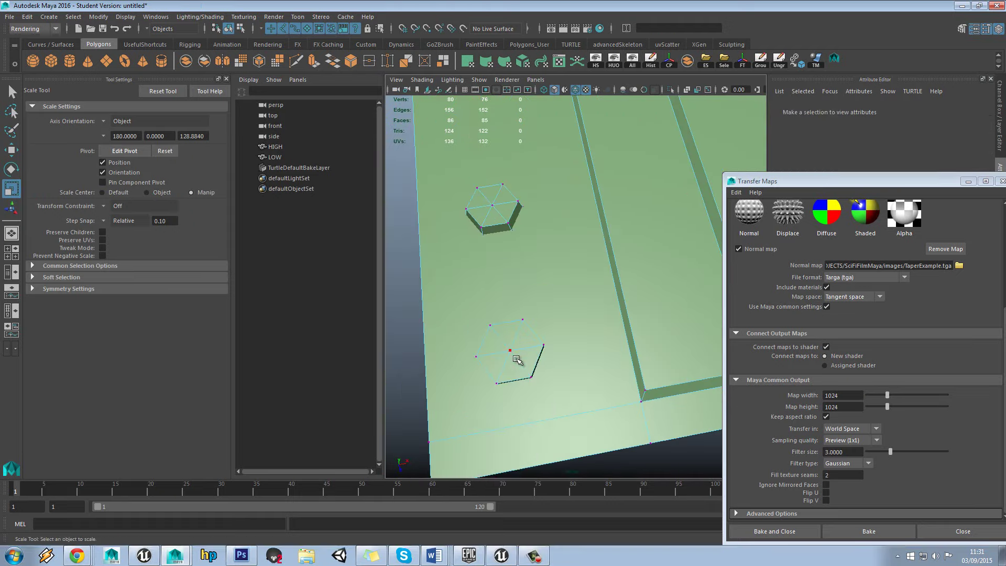
pyautogui.click(510, 351)
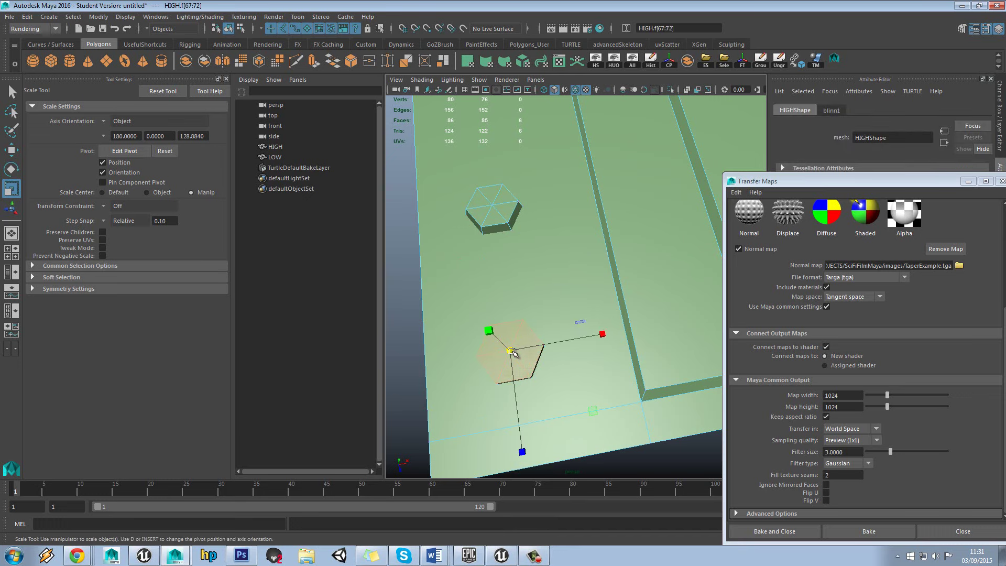
pyautogui.moveTo(512, 352); pyautogui.dragTo(497, 361)
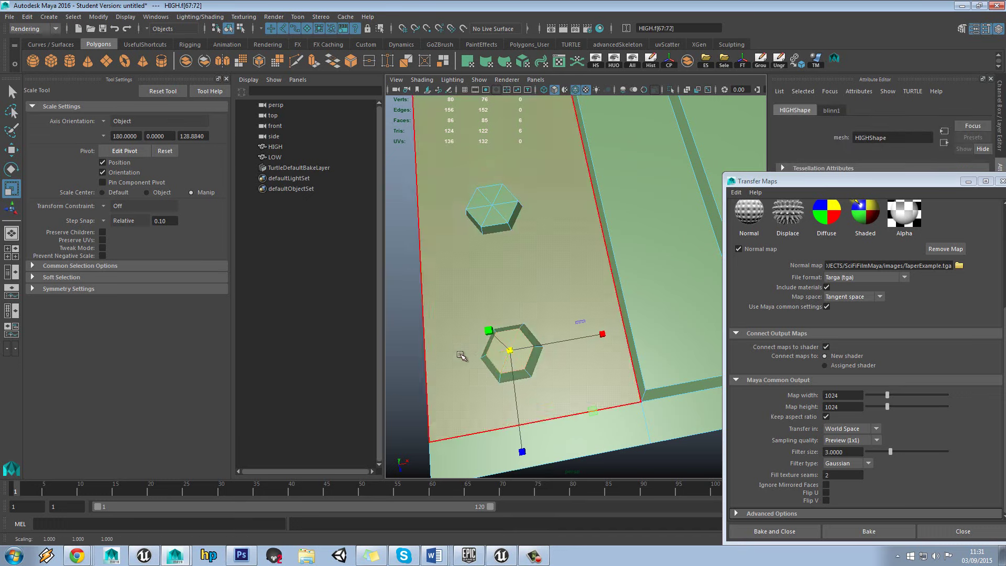
# Step: Return to object selection and move the LOW plane along X back to the origin, snapped over the HIGH mesh
pyautogui.scroll(-5, 460, 355)
pyautogui.keyDown('alt'); pyautogui.moveTo(632, 306); pyautogui.dragTo(533, 336, button='middle'); pyautogui.keyUp('alt')
pyautogui.moveTo(552, 264); pyautogui.dragTo(588, 252, button='right')
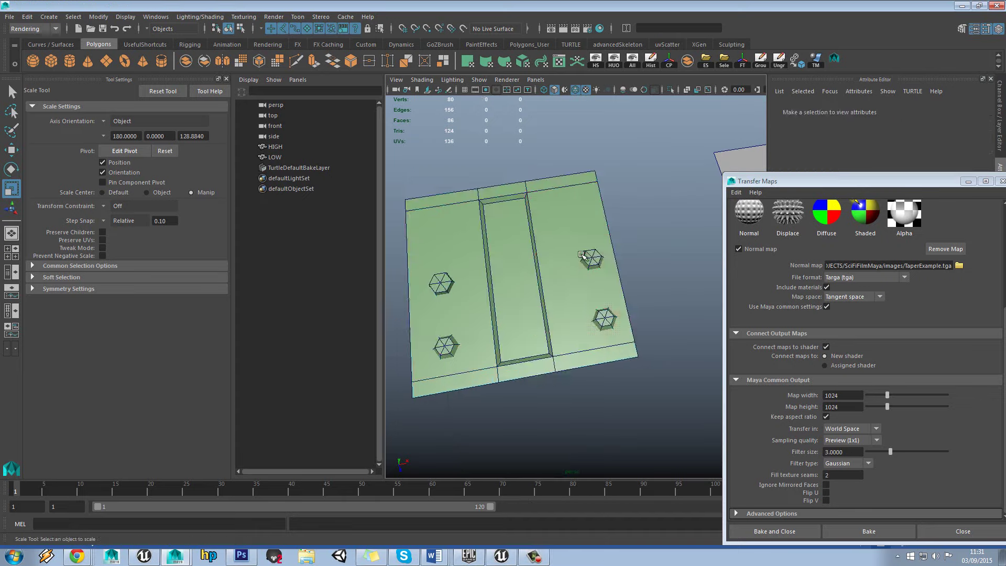
pyautogui.click(582, 255)
pyautogui.scroll(-4, 512, 308)
pyautogui.keyDown('alt'); pyautogui.moveTo(645, 215); pyautogui.dragTo(605, 225, button='middle'); pyautogui.keyUp('alt')
pyautogui.click(656, 224)
pyautogui.press('w')
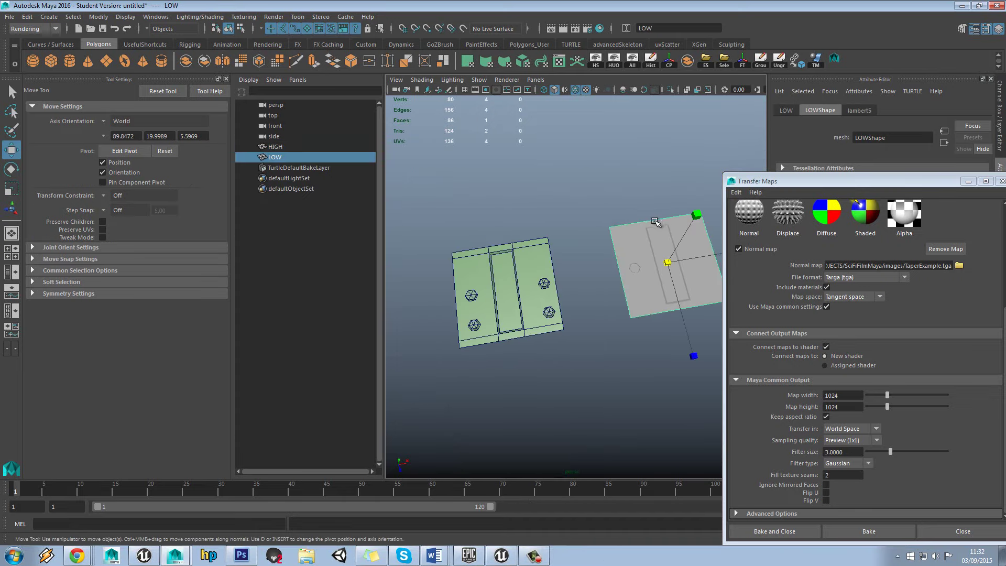
pyautogui.scroll(-4, 679, 250)
pyautogui.scroll(2, 650, 253)
pyautogui.scroll(2, 649, 257)
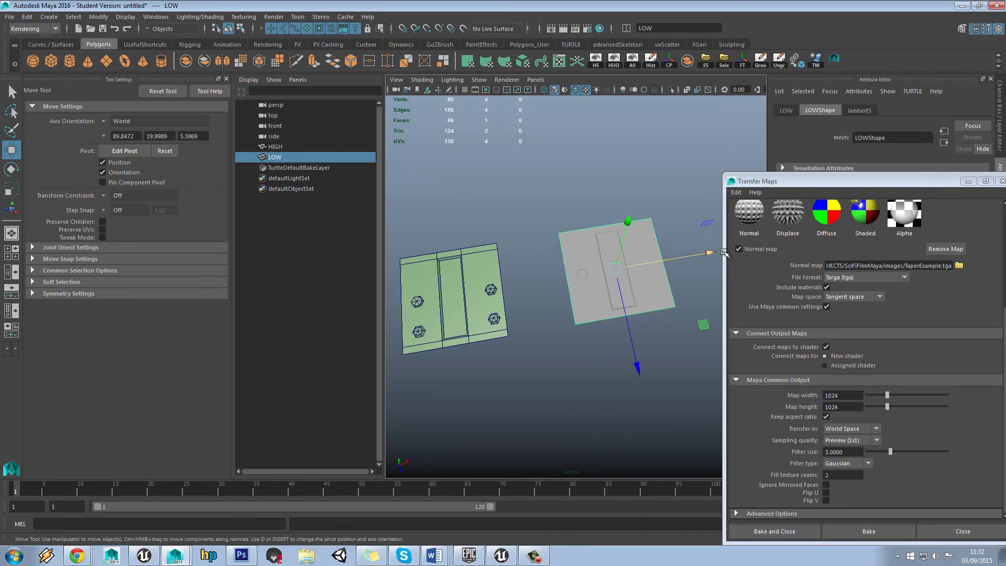
pyautogui.moveTo(714, 254); pyautogui.dragTo(550, 281)
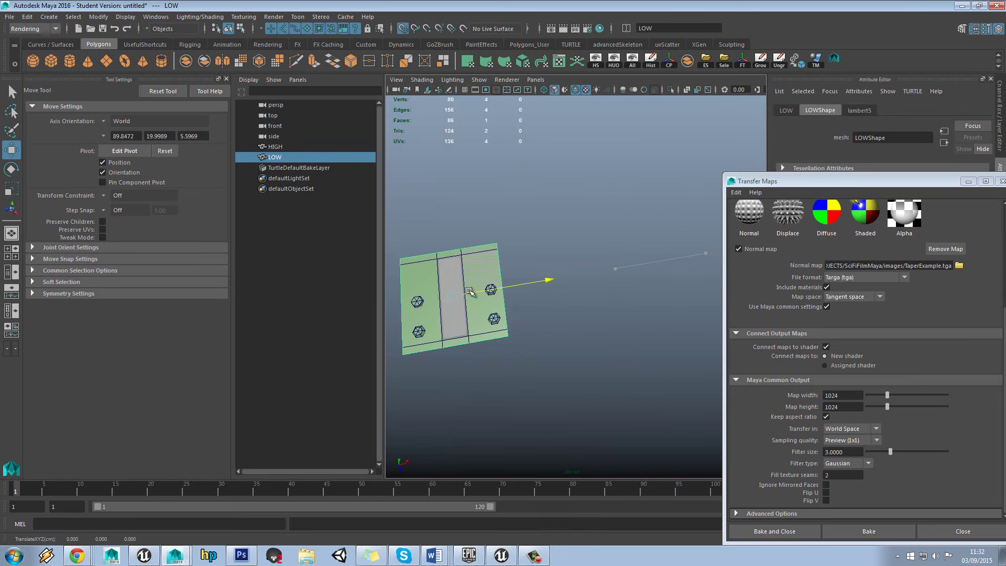
# Step: Bring the Transfer Maps window fully into view, rebake the normal map with the new bolt tapers, and move the window aside
pyautogui.scroll(5, 584, 289)
pyautogui.keyDown('alt'); pyautogui.moveTo(585, 289); pyautogui.dragTo(627, 291, button='middle'); pyautogui.keyUp('alt')
pyautogui.keyDown('alt'); pyautogui.moveTo(628, 291); pyautogui.dragTo(643, 266); pyautogui.keyUp('alt')
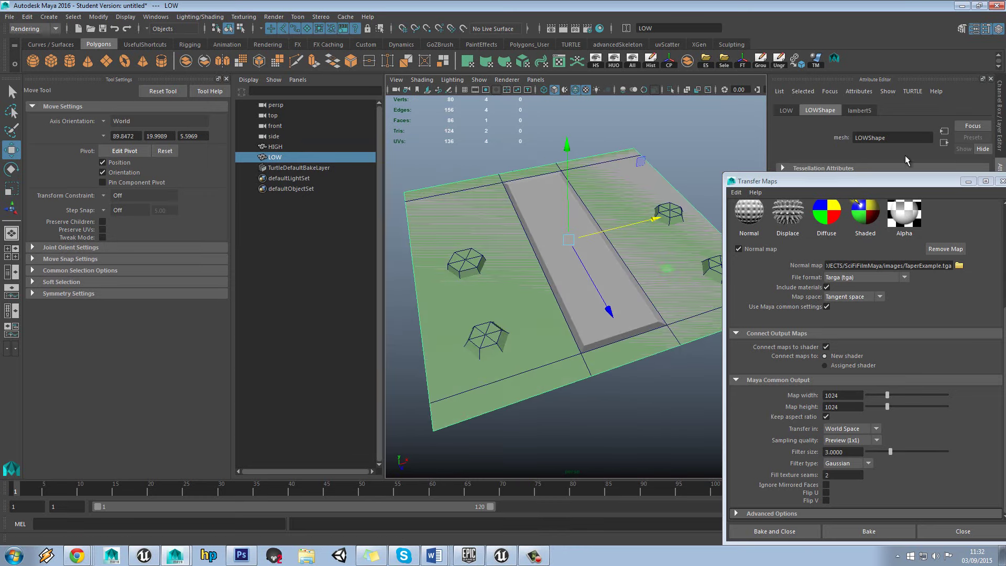
pyautogui.moveTo(881, 183); pyautogui.dragTo(754, 78)
pyautogui.click(759, 425)
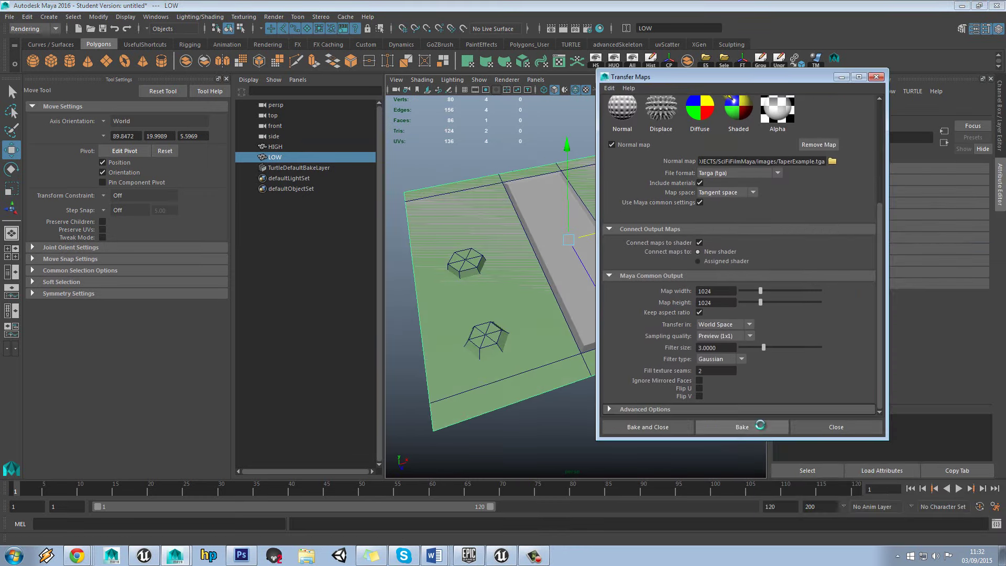
pyautogui.moveTo(729, 74); pyautogui.dragTo(733, 332)
# Step: Move the LOW plane along X away from the HIGH mesh to expose the new bake
pyautogui.click(580, 239)
pyautogui.scroll(-2, 586, 230)
pyautogui.keyDown('alt'); pyautogui.moveTo(604, 217); pyautogui.dragTo(547, 211); pyautogui.keyUp('alt')
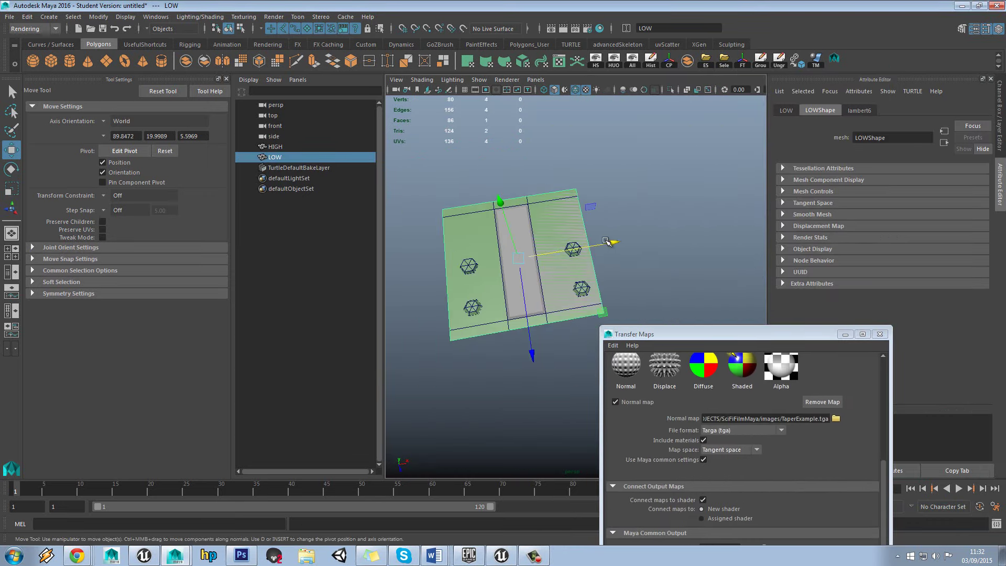
pyautogui.moveTo(608, 242); pyautogui.dragTo(829, 207)
# Step: Deselect the LOW plane and examine its baked bolts from several angles alongside the HIGH mesh
pyautogui.click(683, 160)
pyautogui.keyDown('alt'); pyautogui.moveTo(685, 160); pyautogui.dragTo(520, 174, button='middle'); pyautogui.keyUp('alt')
pyautogui.keyDown('alt'); pyautogui.moveTo(519, 174); pyautogui.dragTo(567, 191, button='right'); pyautogui.keyUp('alt')
pyautogui.keyDown('alt'); pyautogui.moveTo(560, 195); pyautogui.dragTo(562, 212); pyautogui.keyUp('alt')
pyautogui.keyDown('alt'); pyautogui.moveTo(542, 217); pyautogui.dragTo(518, 206, button='right'); pyautogui.keyUp('alt')
pyautogui.keyDown('alt'); pyautogui.moveTo(518, 205); pyautogui.dragTo(611, 261); pyautogui.keyUp('alt')
pyautogui.keyDown('alt'); pyautogui.moveTo(612, 261); pyautogui.dragTo(549, 262, button='right'); pyautogui.keyUp('alt')
pyautogui.keyDown('alt'); pyautogui.moveTo(478, 270); pyautogui.dragTo(528, 285, button='middle'); pyautogui.keyUp('alt')
pyautogui.keyDown('alt'); pyautogui.moveTo(528, 285); pyautogui.dragTo(575, 292, button='right'); pyautogui.keyUp('alt')
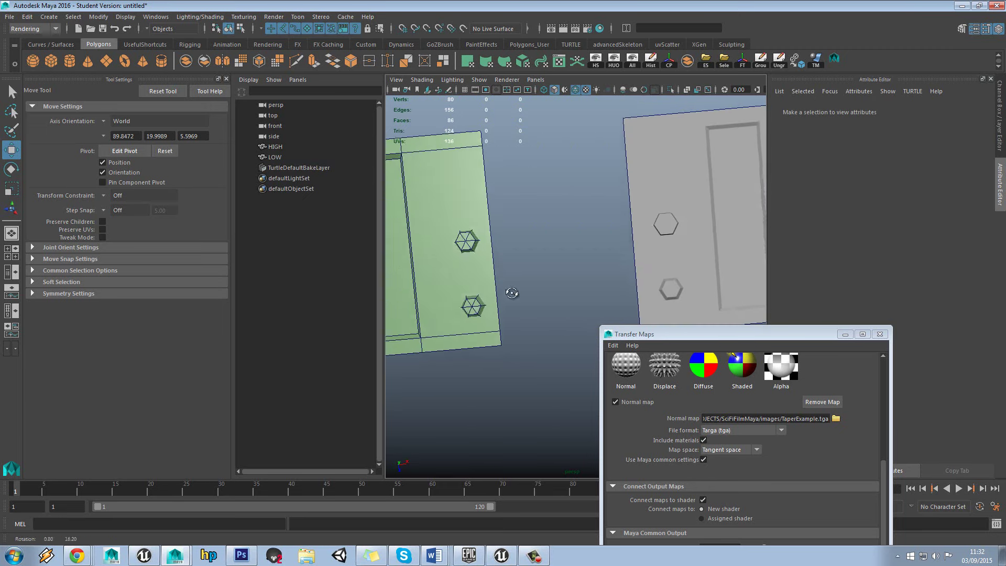
pyautogui.keyDown('alt'); pyautogui.moveTo(512, 292); pyautogui.dragTo(607, 283, button='middle'); pyautogui.keyUp('alt')
# Step: Select the HIGH mesh and compare its straight-sided upper-left bolt and tapered bolts with the baked ones on LOW
pyautogui.click(405, 252)
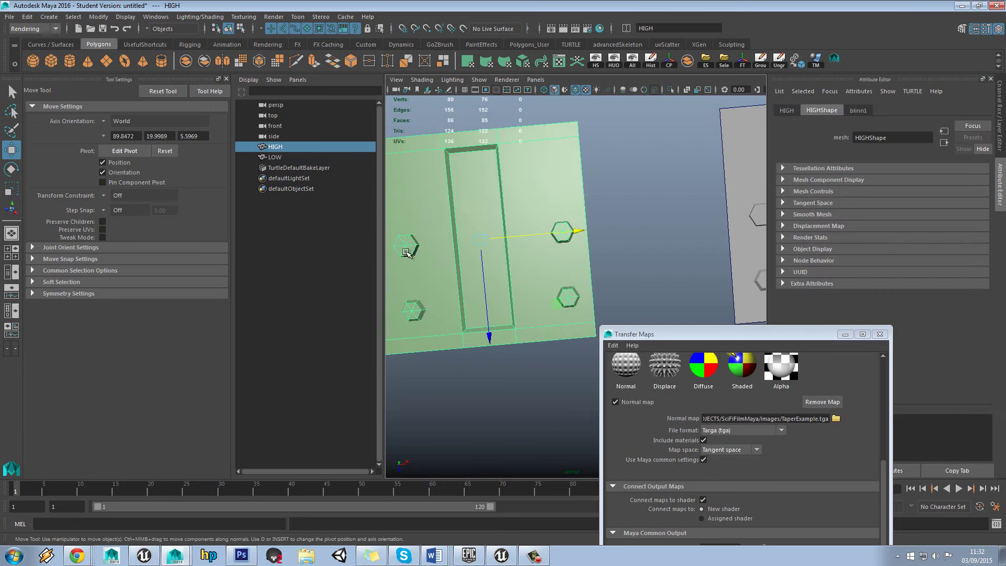
pyautogui.keyDown('alt'); pyautogui.moveTo(655, 240); pyautogui.dragTo(592, 296, button='middle'); pyautogui.keyUp('alt')
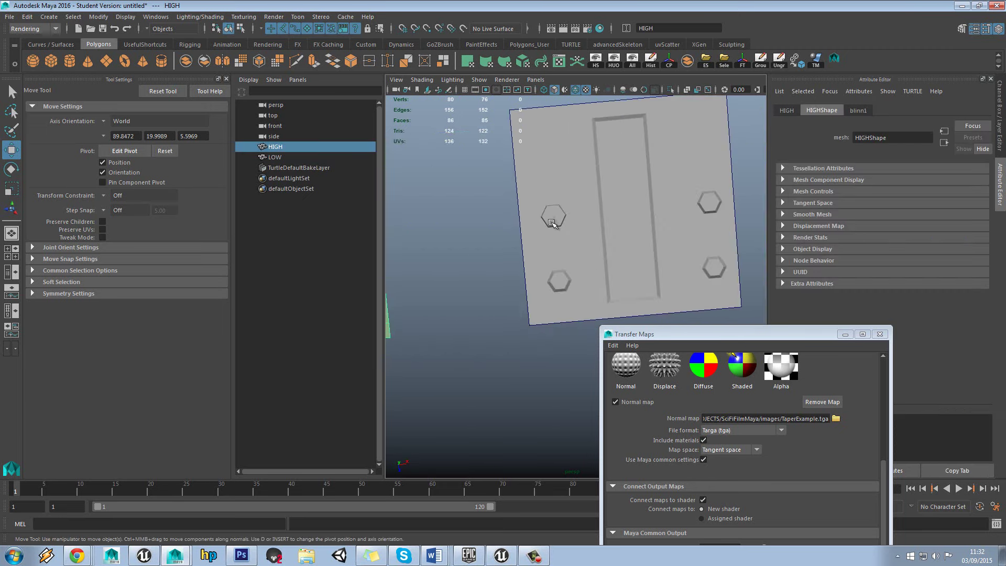
pyautogui.keyDown('alt'); pyautogui.moveTo(557, 215); pyautogui.dragTo(631, 225); pyautogui.keyUp('alt')
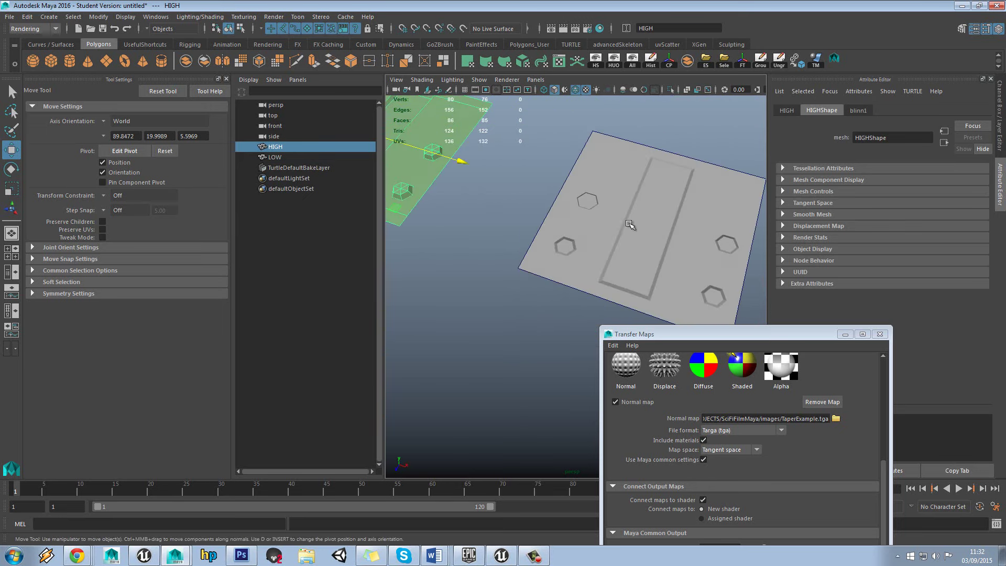
pyautogui.keyDown('alt'); pyautogui.moveTo(419, 198); pyautogui.dragTo(524, 217, button='middle'); pyautogui.keyUp('alt')
pyautogui.keyDown('alt'); pyautogui.moveTo(588, 239); pyautogui.dragTo(445, 212, button='middle'); pyautogui.keyUp('alt')
pyautogui.keyDown('alt'); pyautogui.moveTo(666, 237); pyautogui.dragTo(550, 226, button='middle'); pyautogui.keyUp('alt')
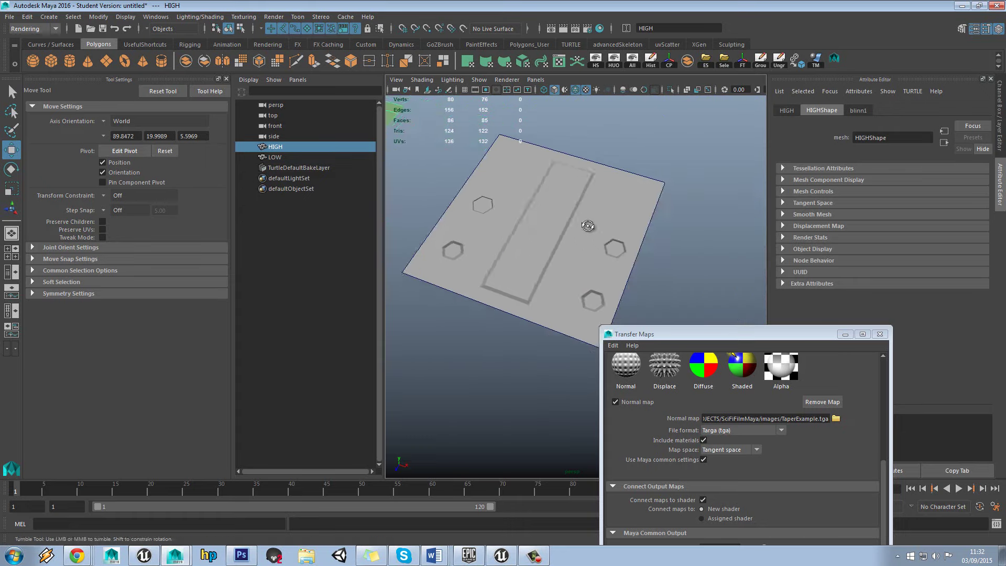
pyautogui.keyDown('alt'); pyautogui.moveTo(588, 226); pyautogui.dragTo(564, 225); pyautogui.keyUp('alt')
pyautogui.keyDown('alt'); pyautogui.moveTo(565, 225); pyautogui.dragTo(648, 303, button='middle'); pyautogui.keyUp('alt')
pyautogui.keyDown('alt'); pyautogui.moveTo(539, 266); pyautogui.dragTo(534, 229); pyautogui.keyUp('alt')
pyautogui.keyDown('alt'); pyautogui.moveTo(534, 228); pyautogui.dragTo(597, 243, button='middle'); pyautogui.keyUp('alt')
pyautogui.keyDown('alt'); pyautogui.moveTo(597, 244); pyautogui.dragTo(618, 226, button='right'); pyautogui.keyUp('alt')
pyautogui.keyDown('alt'); pyautogui.moveTo(617, 227); pyautogui.dragTo(605, 202); pyautogui.keyUp('alt')
# Step: Clear the selection and review the HIGH geometry against the flat LOW plane's baked recess and bolts
pyautogui.click(499, 169)
pyautogui.keyDown('alt'); pyautogui.moveTo(647, 205); pyautogui.dragTo(613, 218, button='right'); pyautogui.keyUp('alt')
pyautogui.keyDown('alt'); pyautogui.moveTo(613, 218); pyautogui.dragTo(662, 236); pyautogui.keyUp('alt')
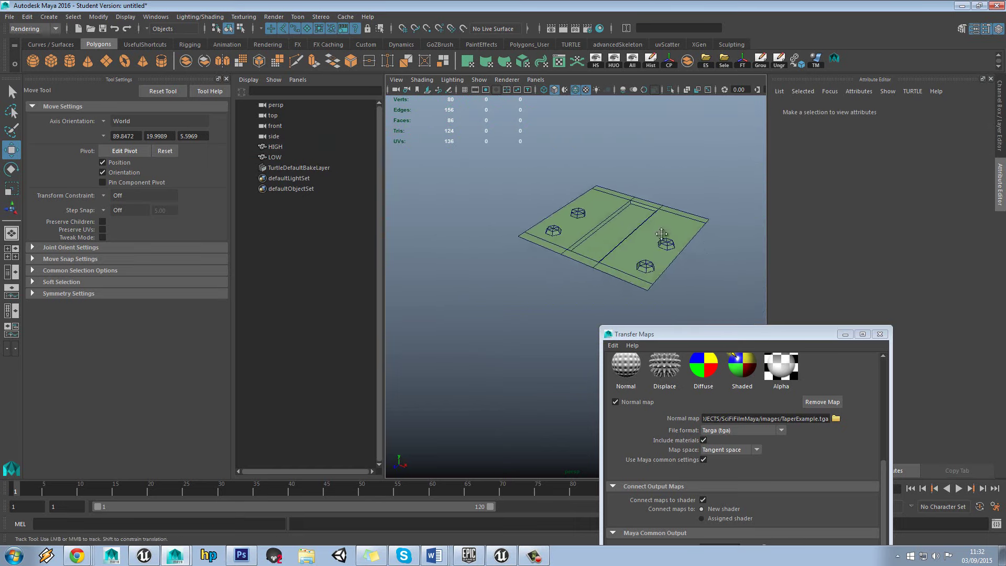
pyautogui.keyDown('alt'); pyautogui.moveTo(662, 236); pyautogui.dragTo(559, 246, button='right'); pyautogui.keyUp('alt')
pyautogui.keyDown('alt'); pyautogui.moveTo(559, 246); pyautogui.dragTo(623, 233); pyautogui.keyUp('alt')
pyautogui.keyDown('alt'); pyautogui.moveTo(623, 233); pyautogui.dragTo(648, 262, button='right'); pyautogui.keyUp('alt')
pyautogui.keyDown('alt'); pyautogui.moveTo(648, 262); pyautogui.dragTo(610, 275); pyautogui.keyUp('alt')
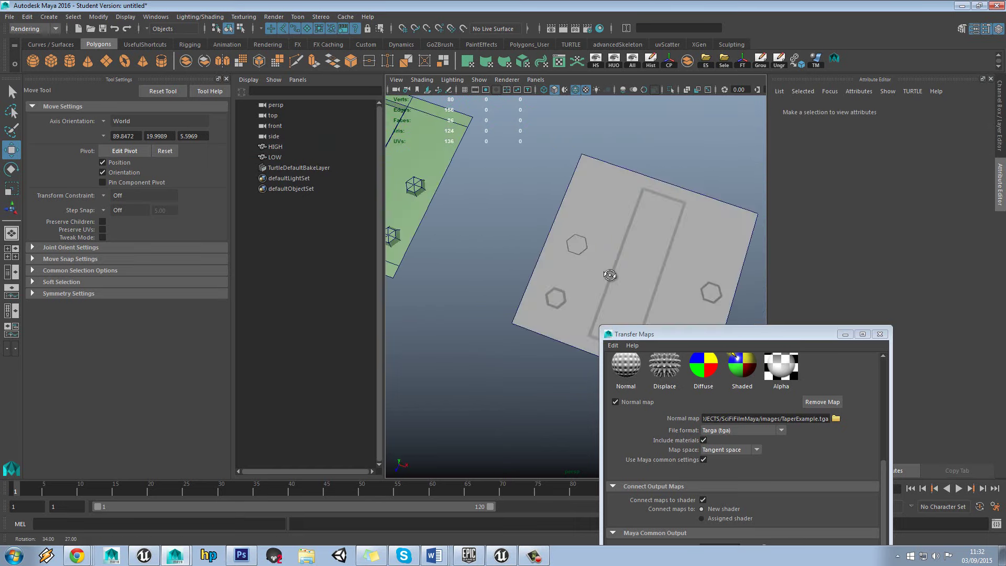
pyautogui.keyDown('alt'); pyautogui.moveTo(647, 271); pyautogui.dragTo(592, 249, button='right'); pyautogui.keyUp('alt')
pyautogui.keyDown('alt'); pyautogui.moveTo(612, 244); pyautogui.dragTo(665, 217, button='middle'); pyautogui.keyUp('alt')
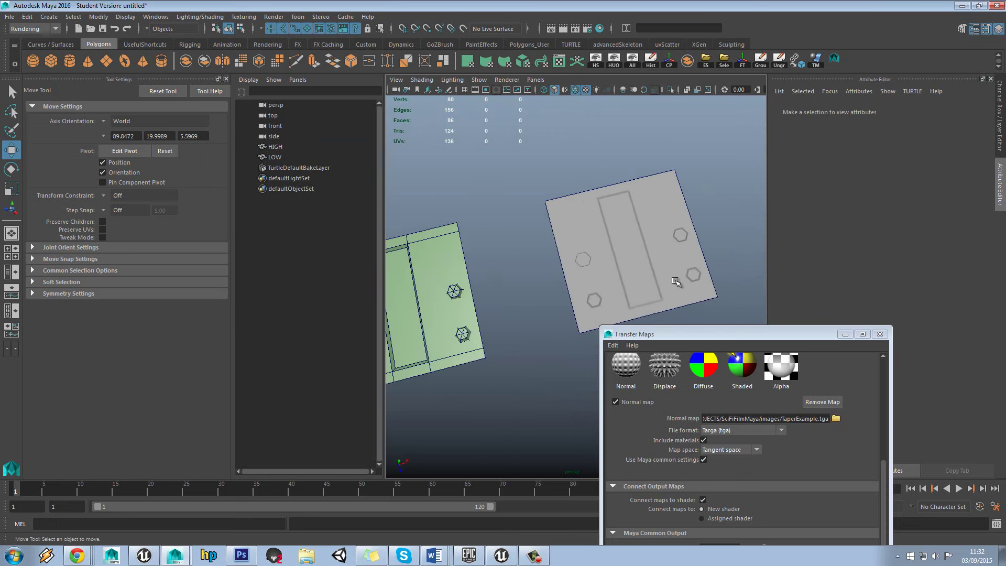
pyautogui.keyDown('alt'); pyautogui.moveTo(618, 242); pyautogui.dragTo(627, 231); pyautogui.keyUp('alt')
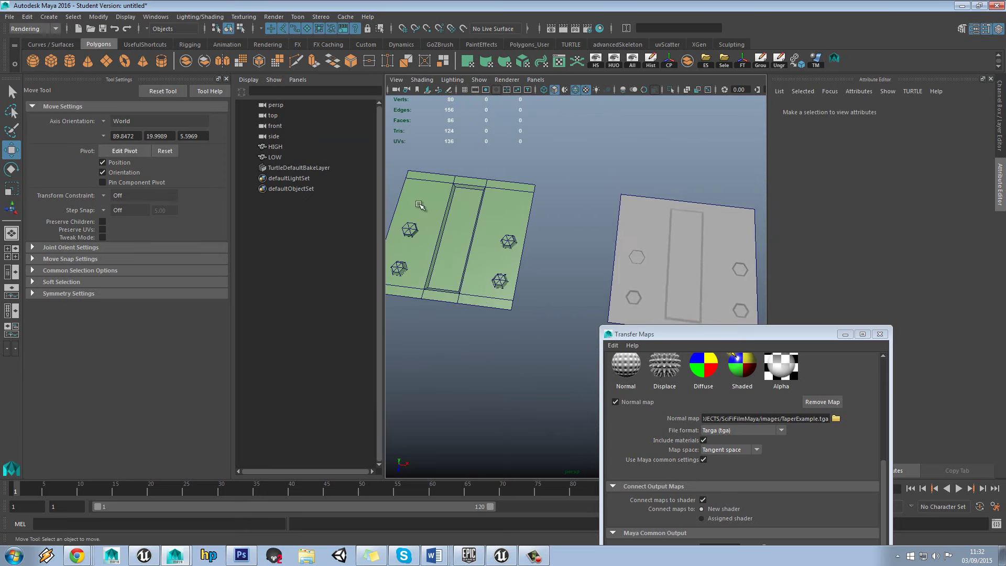
pyautogui.keyDown('alt'); pyautogui.moveTo(497, 259); pyautogui.dragTo(558, 276, button='middle'); pyautogui.keyUp('alt')
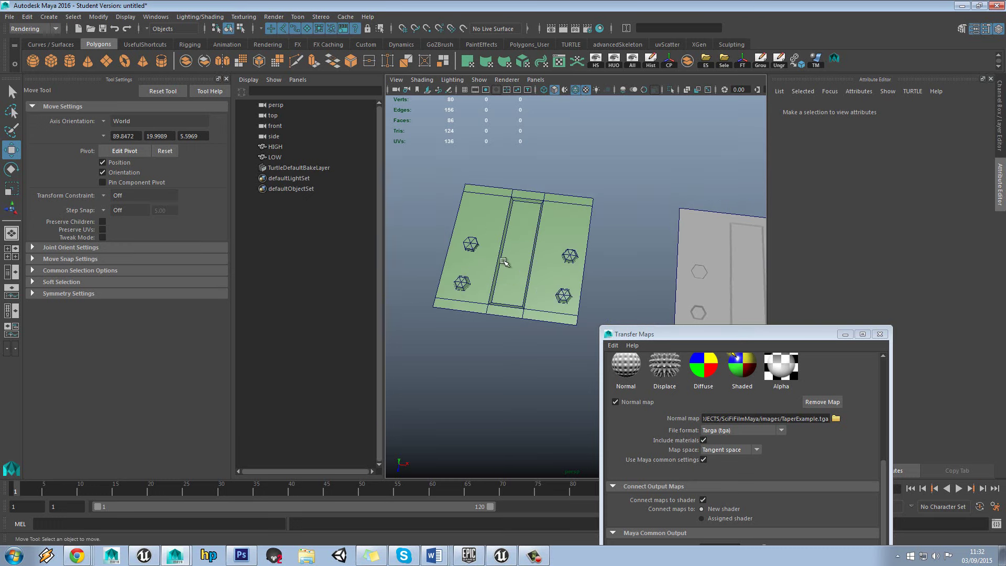